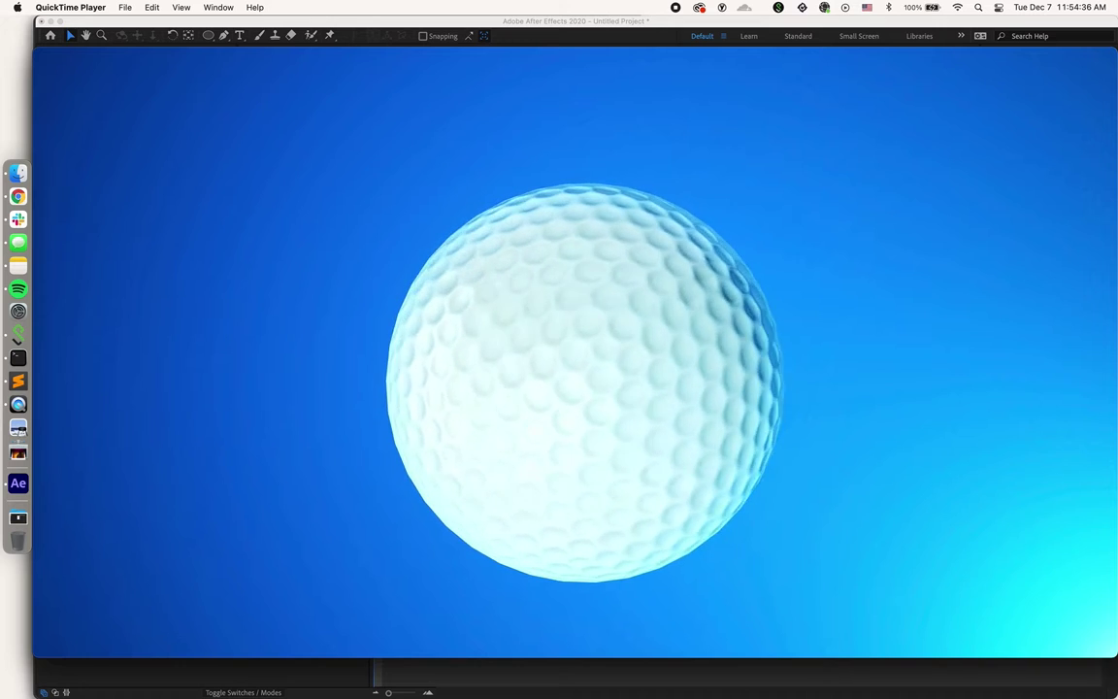
- Pause golf_12s.mp4, rewind it to 00:00 and play it again from the start
key("space")
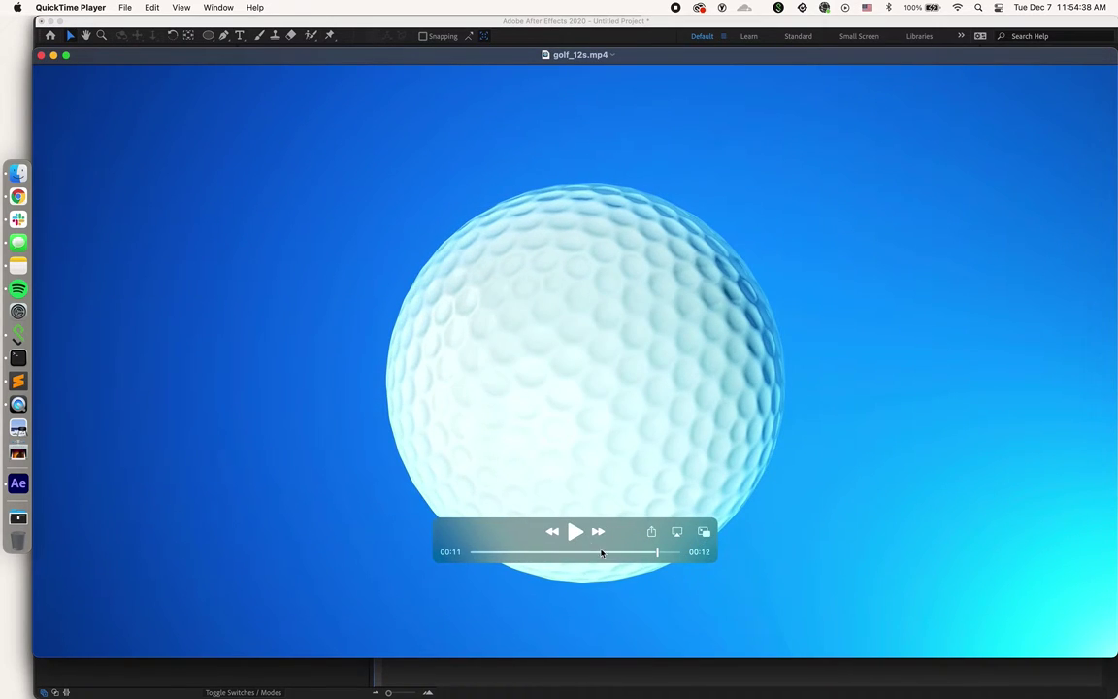
left_click_drag(645, 553, 477, 620)
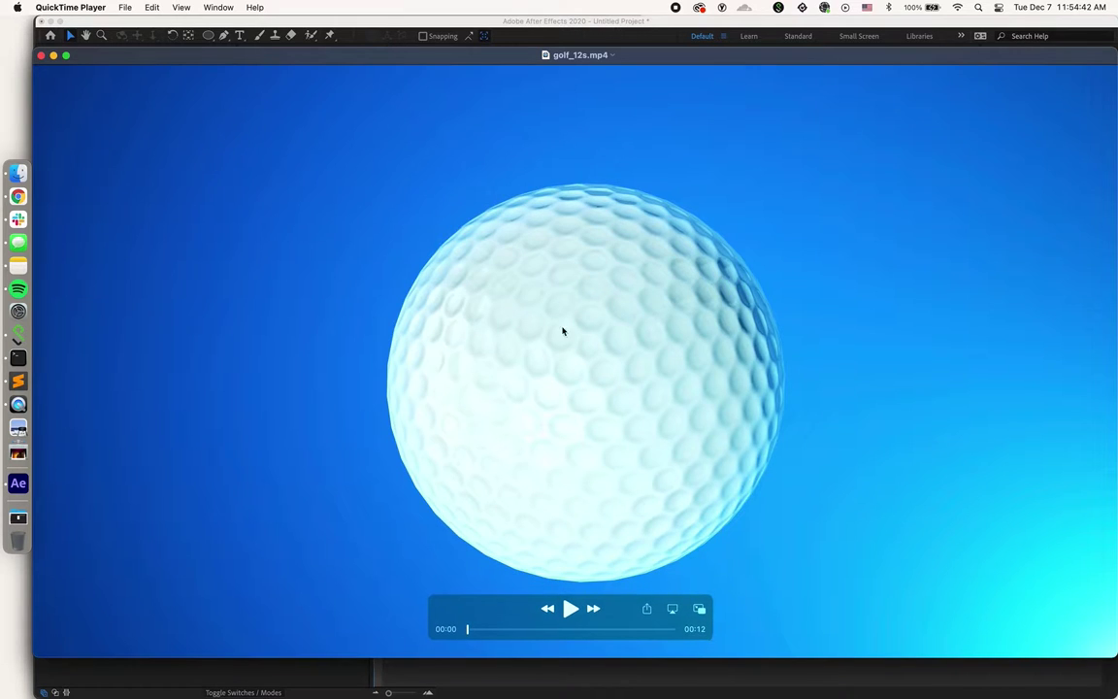
key("space")
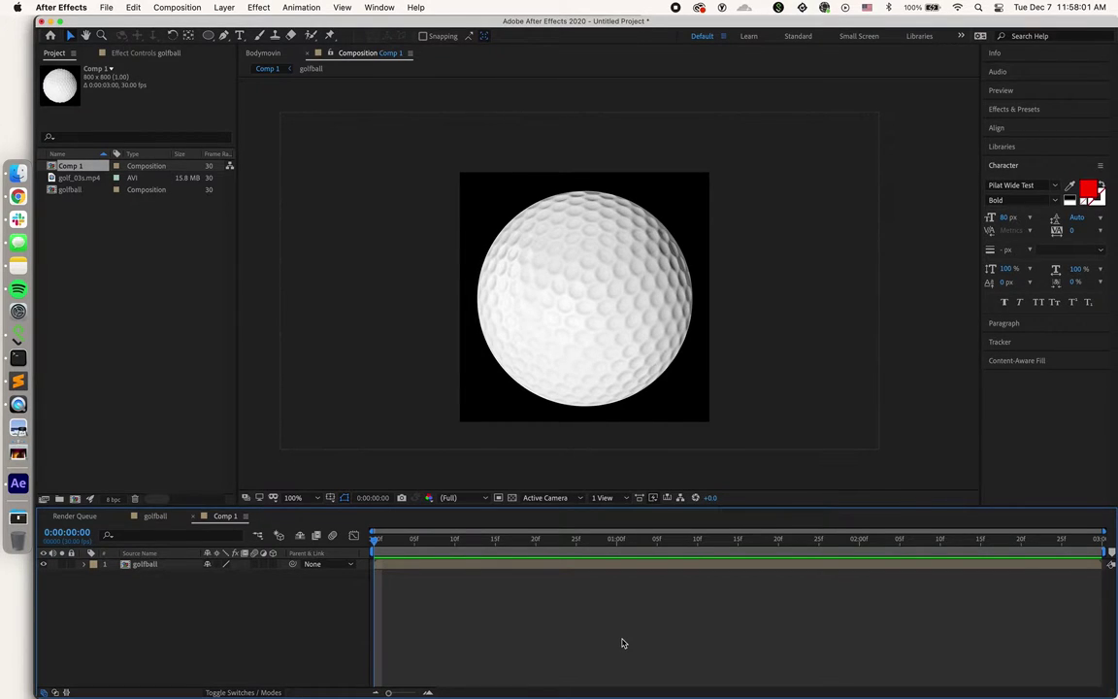
- Scrub Comp 1 to about one second and preview the spinning golf ball
mouse_move(375, 540)
left_mouse_down()
mouse_move(628, 552)
mouse_move(357, 551)
left_mouse_up()
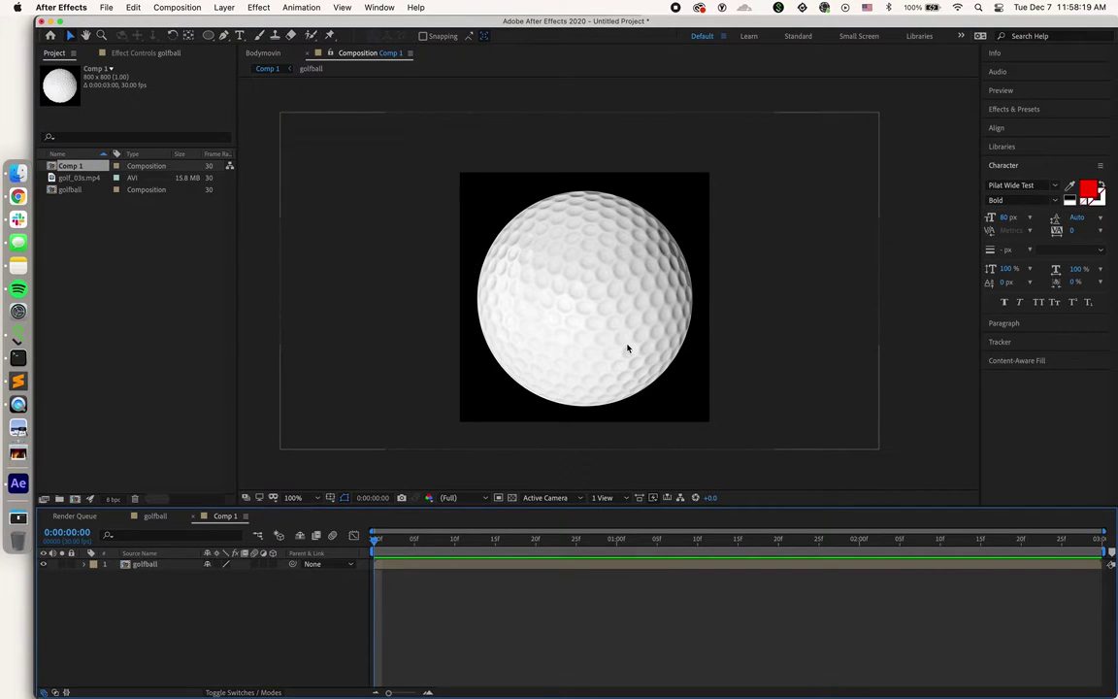
key("space")
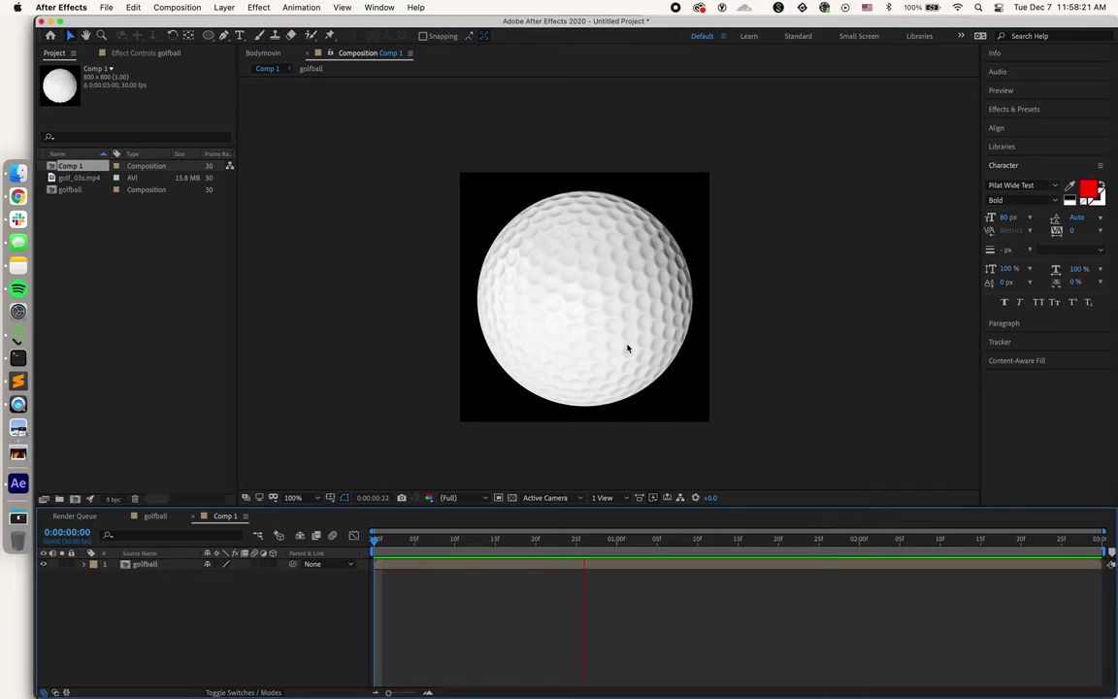
key("space")
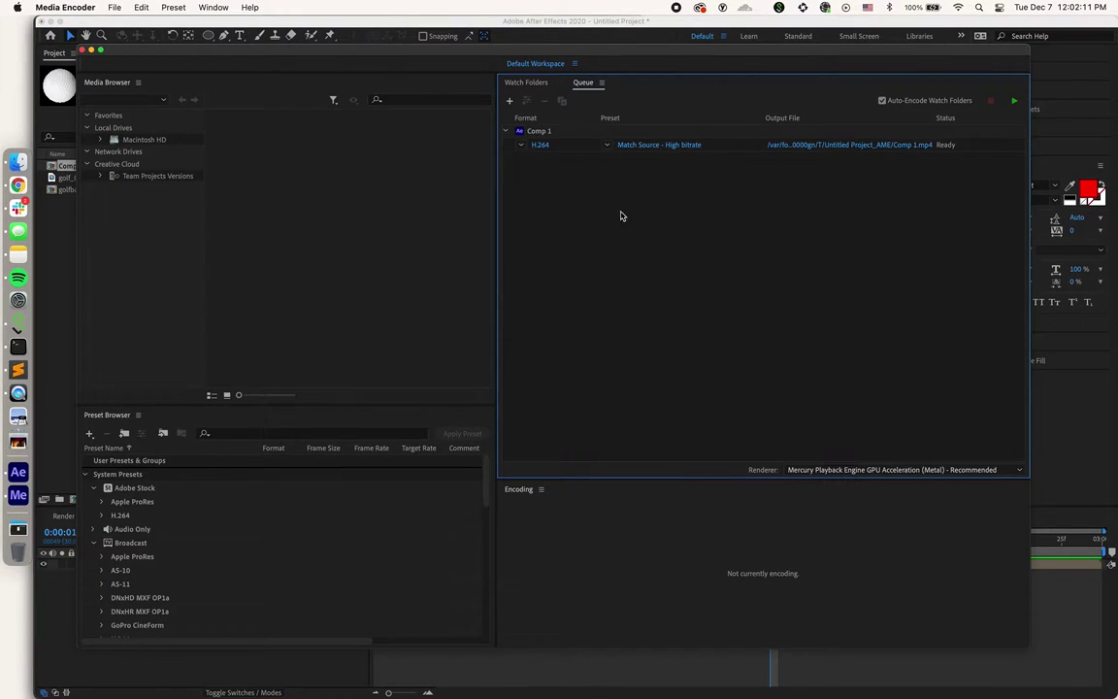
- Set Comp 1's export to QuickTime with the Apple ProRes 4444 with alpha preset
left_click(539, 144)
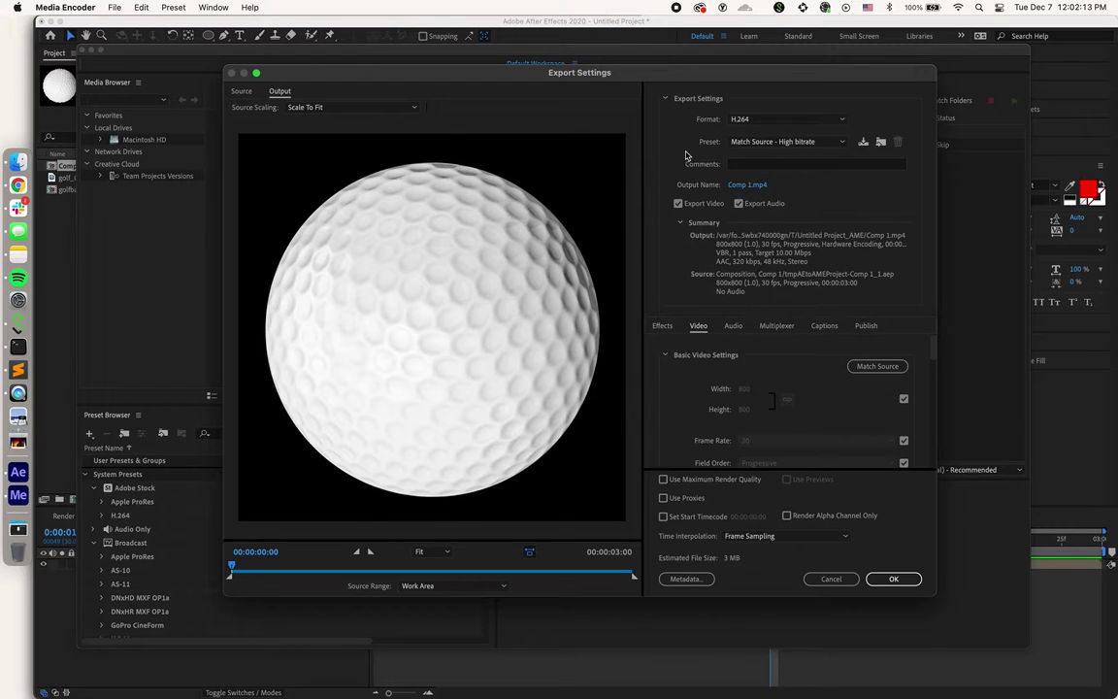
left_click(756, 119)
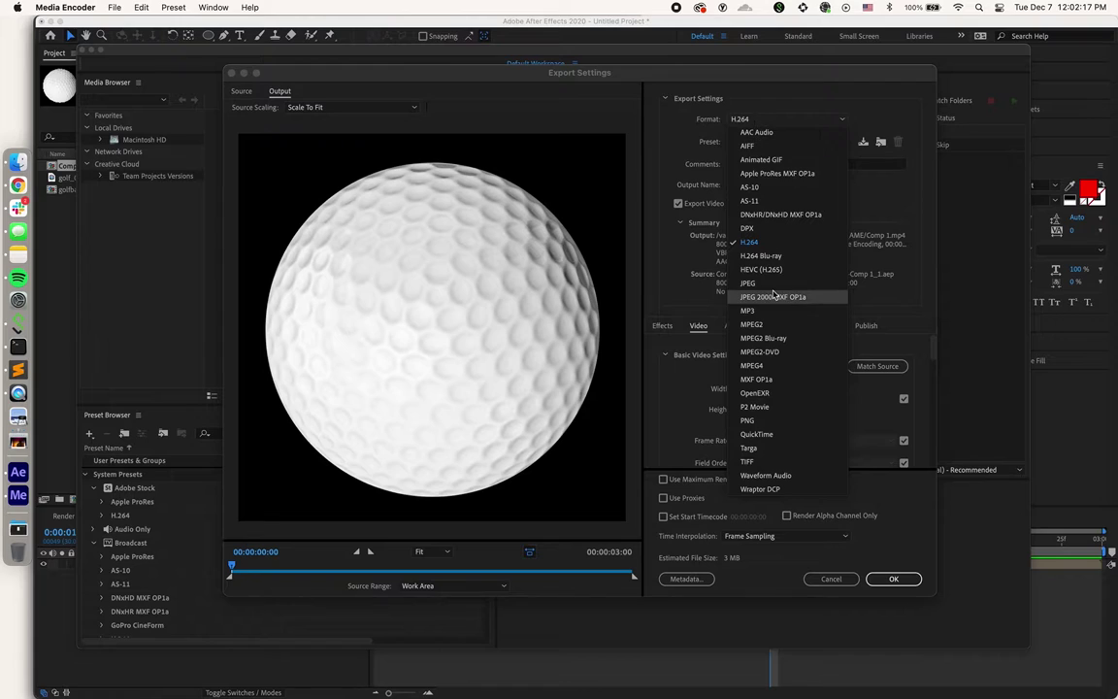
left_click(757, 434)
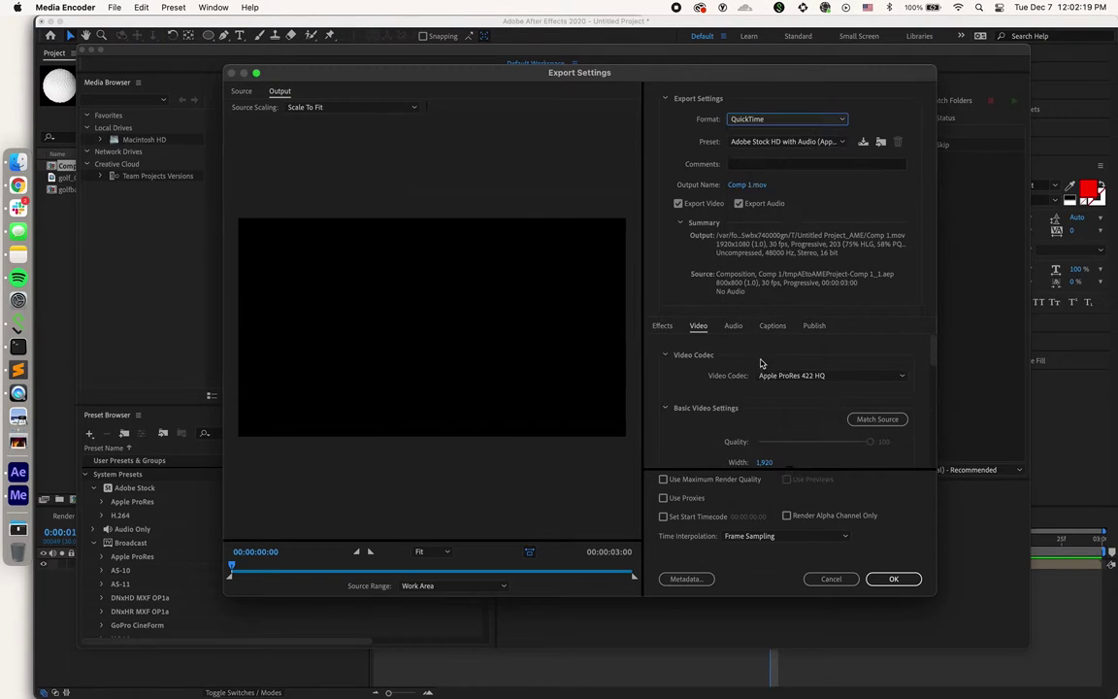
left_click(743, 142)
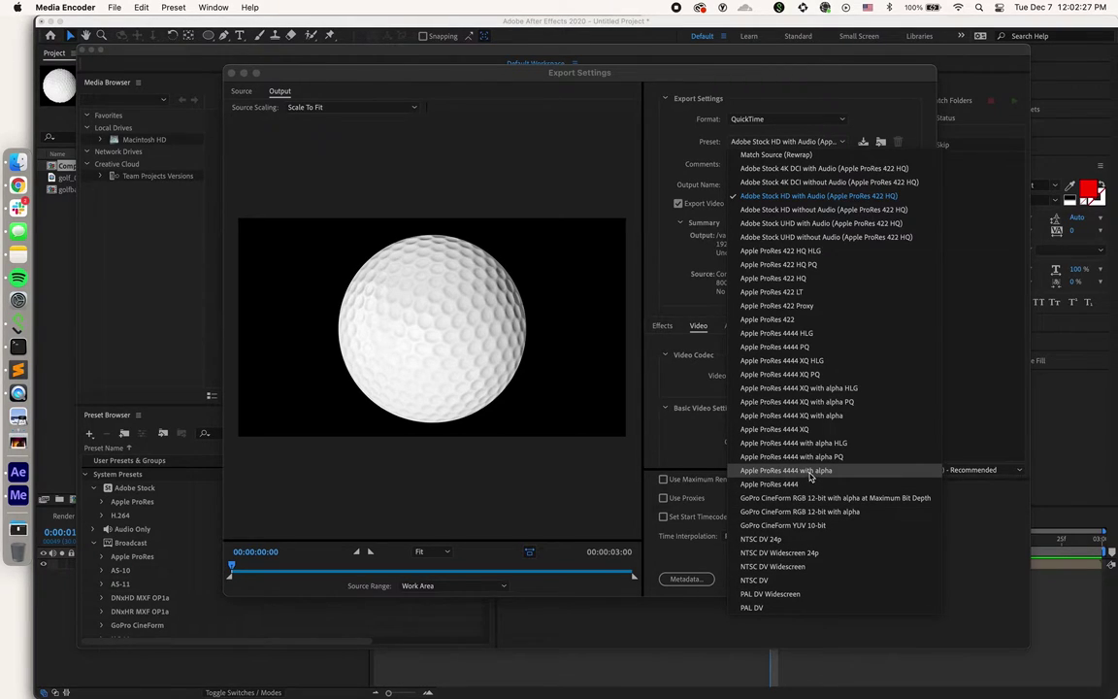
left_click(809, 471)
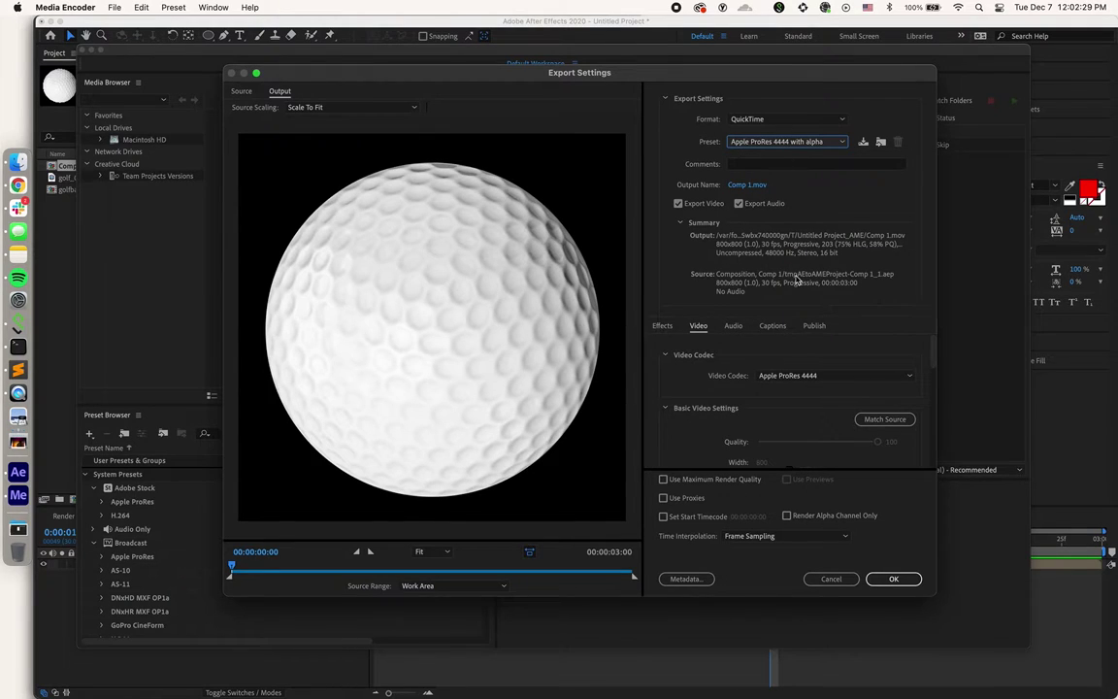
- Exclude audio, enable Use Maximum Render Quality, confirm, and start the queue
left_click(739, 203)
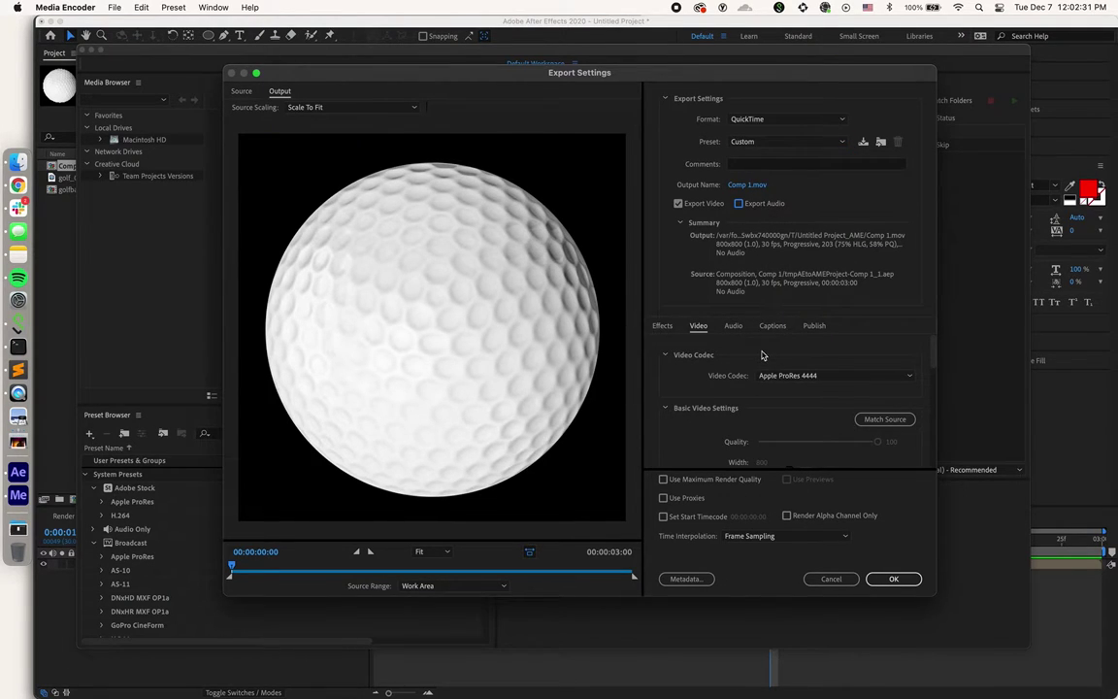
scroll(835, 425, "down", 2)
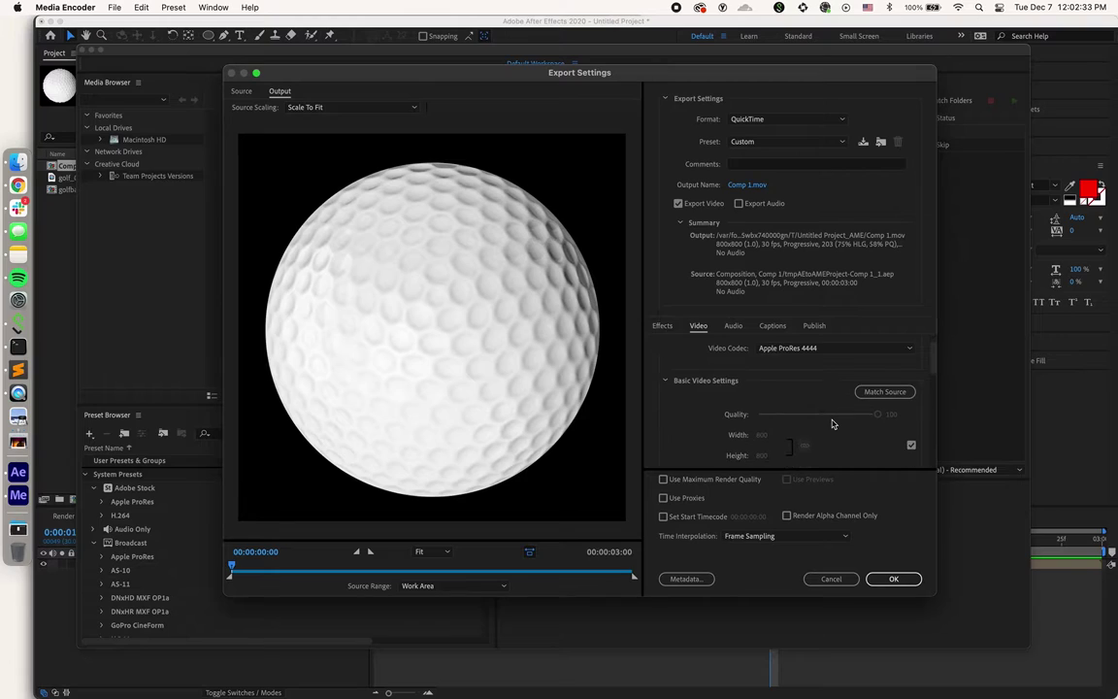
scroll(826, 428, "down", 6)
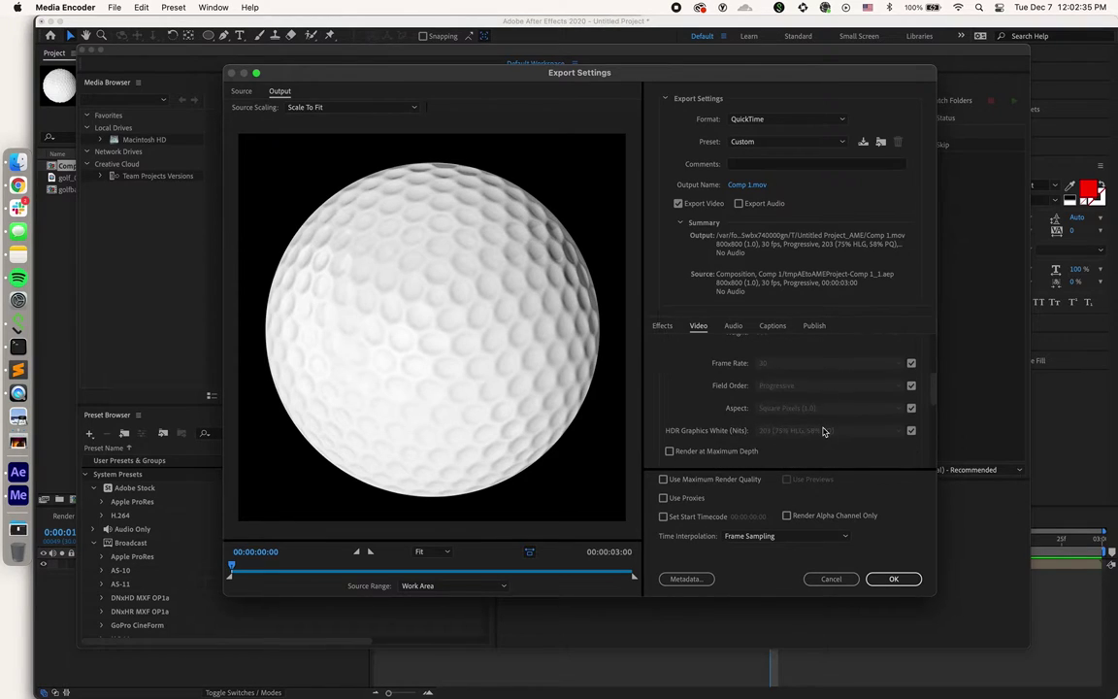
left_click(663, 478)
left_click(893, 578)
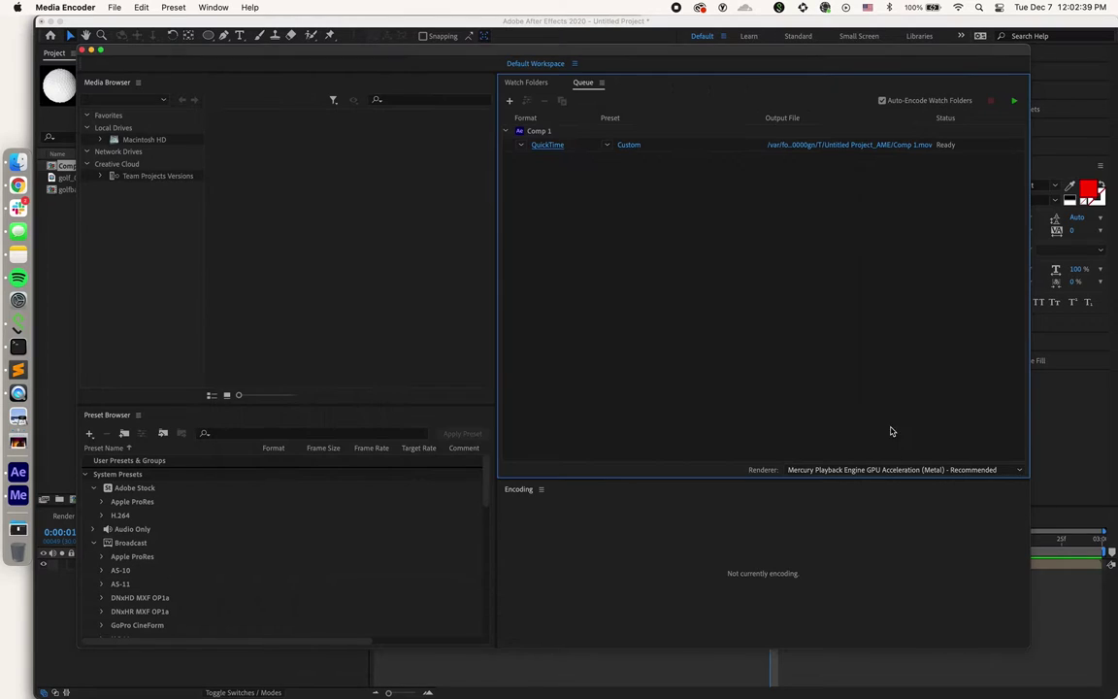
left_click(1014, 103)
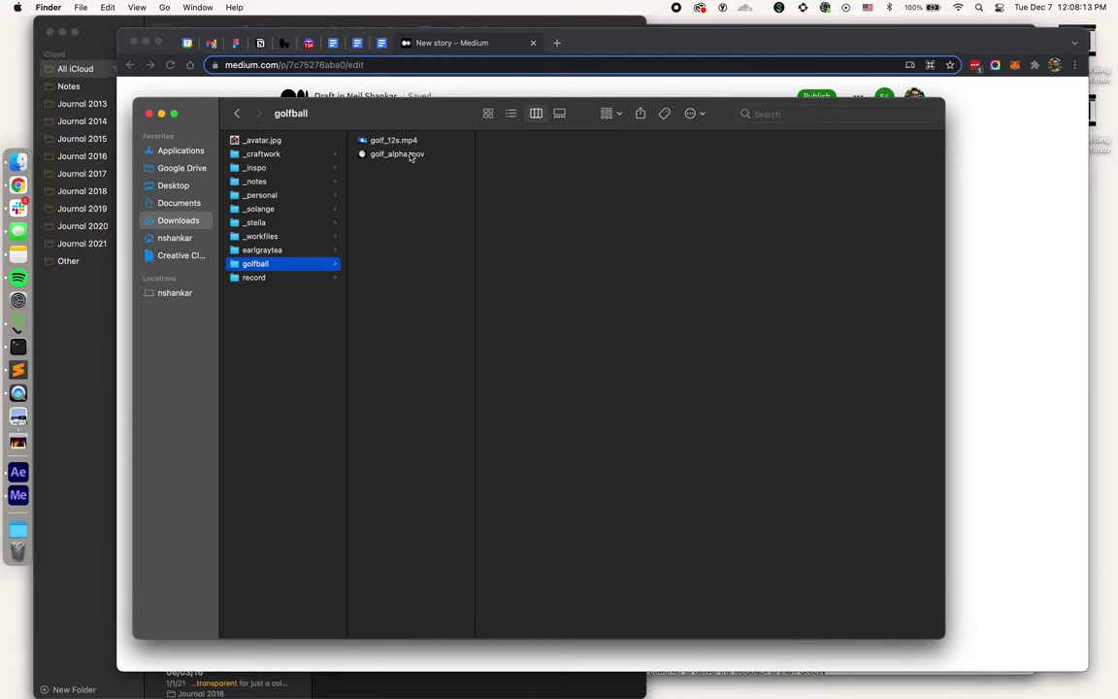
- Play golf_alpha.mov from the golfball folder in Quick Look
left_click(409, 154)
key("space")
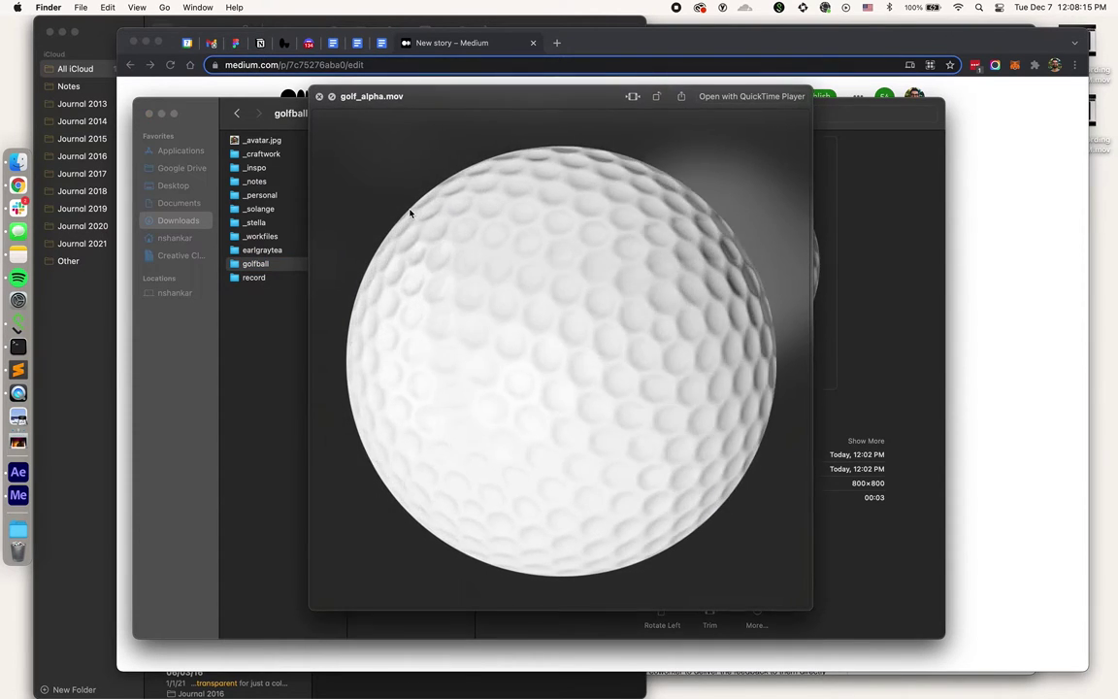
left_click_drag(499, 166, 515, 104)
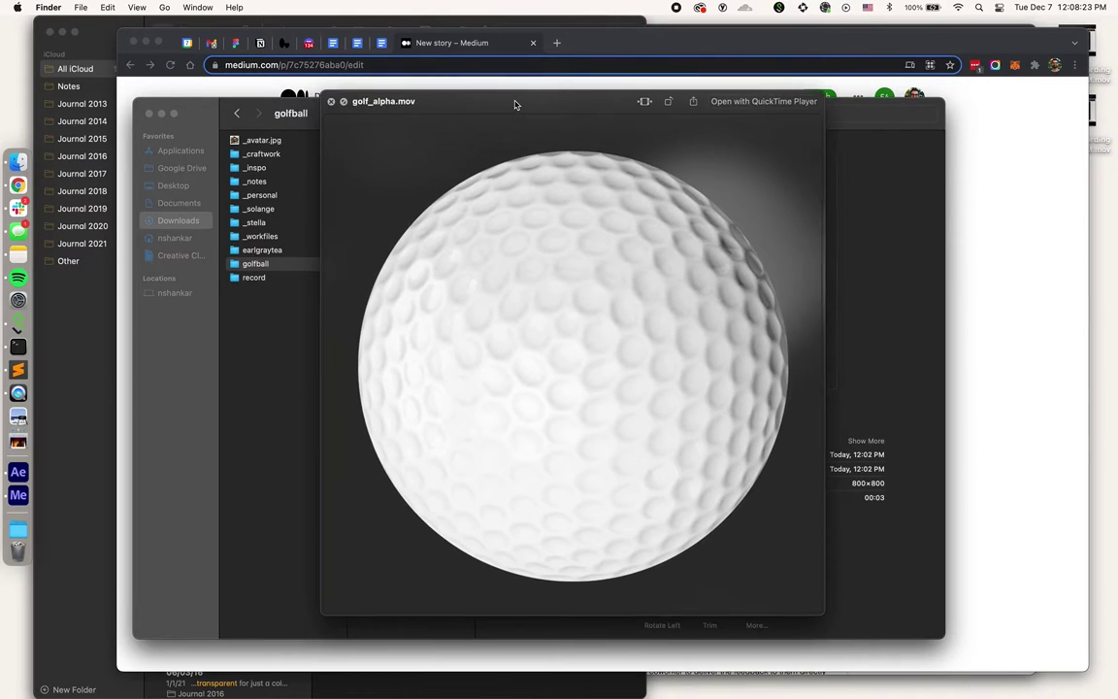
key("space")
- Compare golf_12s.mp4's details with golf_alpha.mov and preview golf_alpha.mov again
left_click(407, 190)
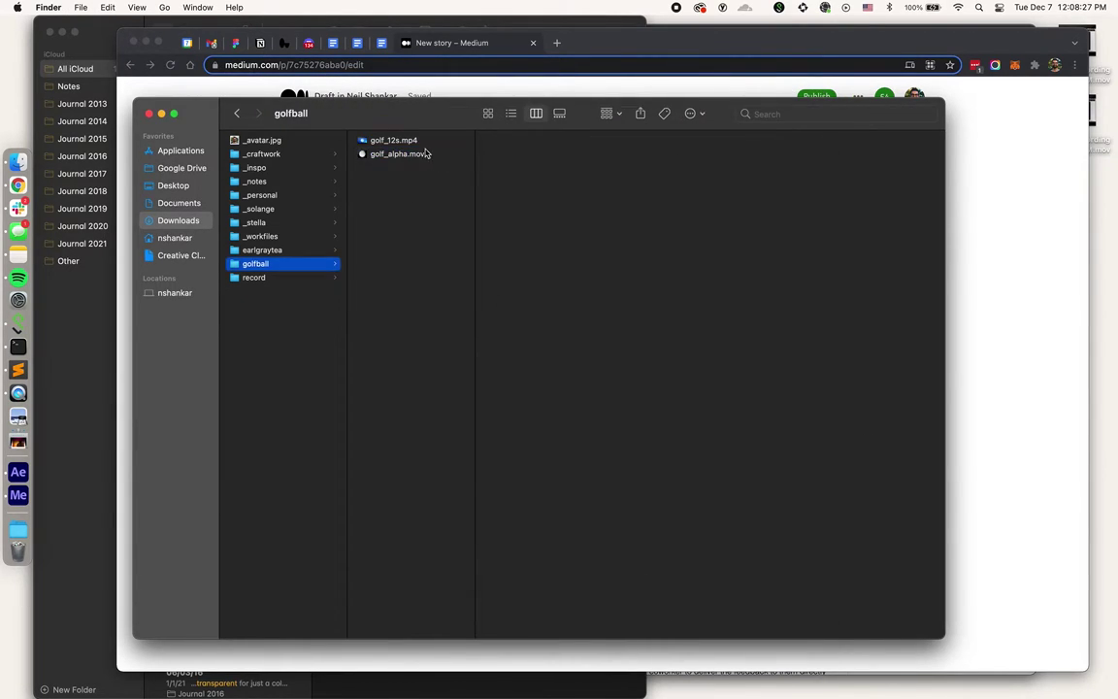
left_click(386, 140)
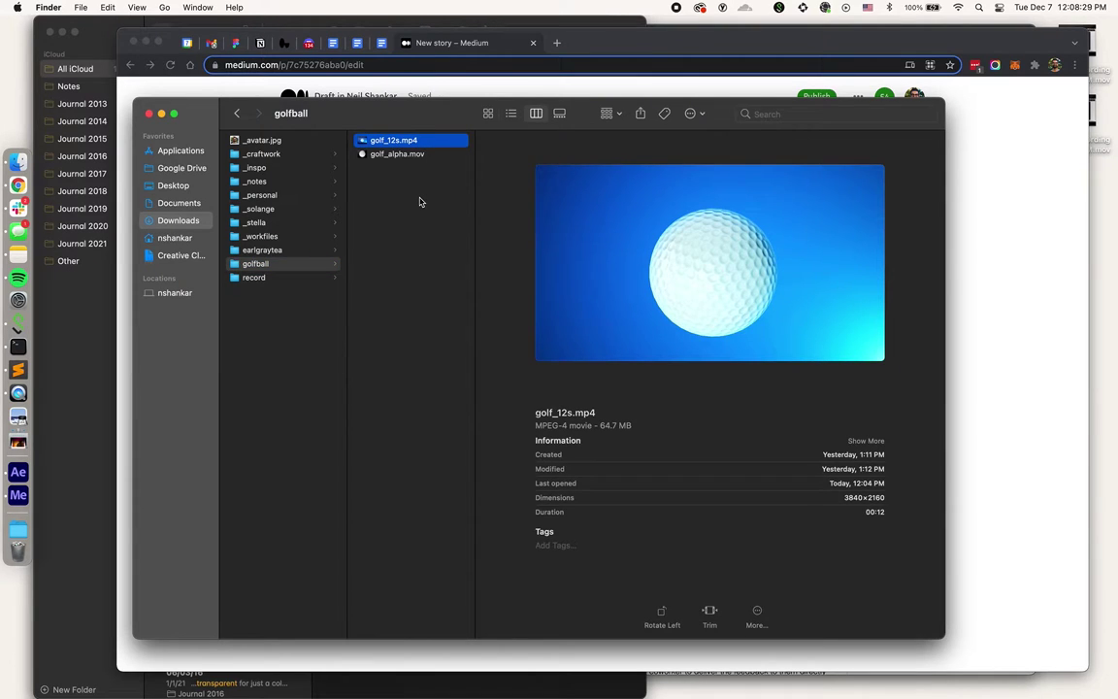
left_click(424, 155)
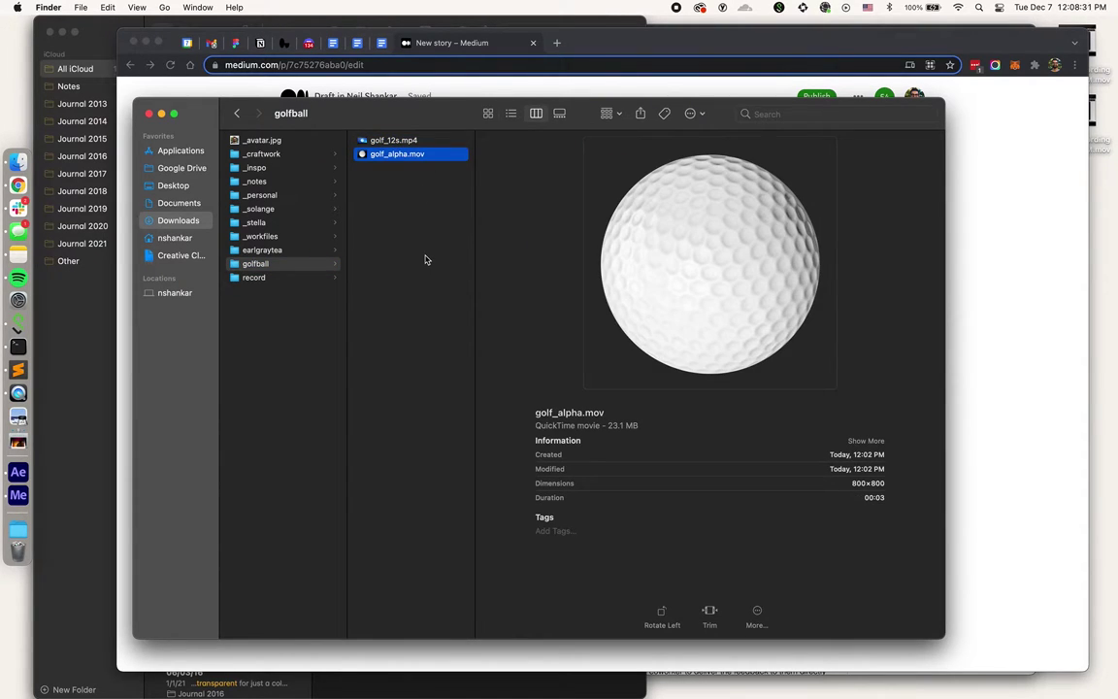
key("space")
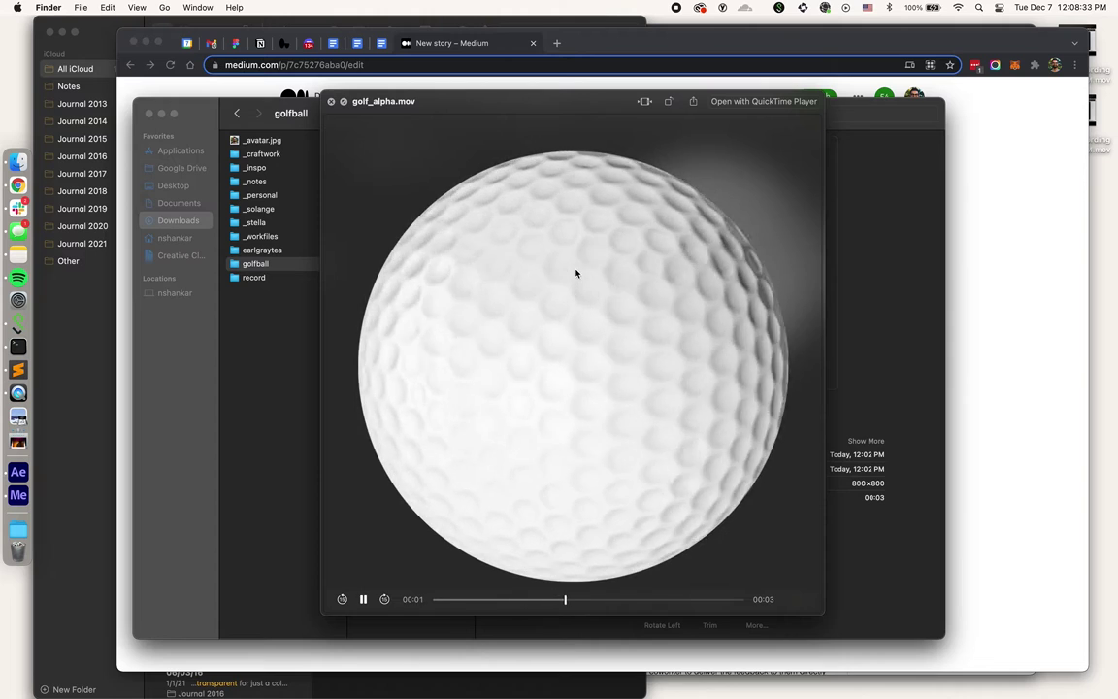
key("space")
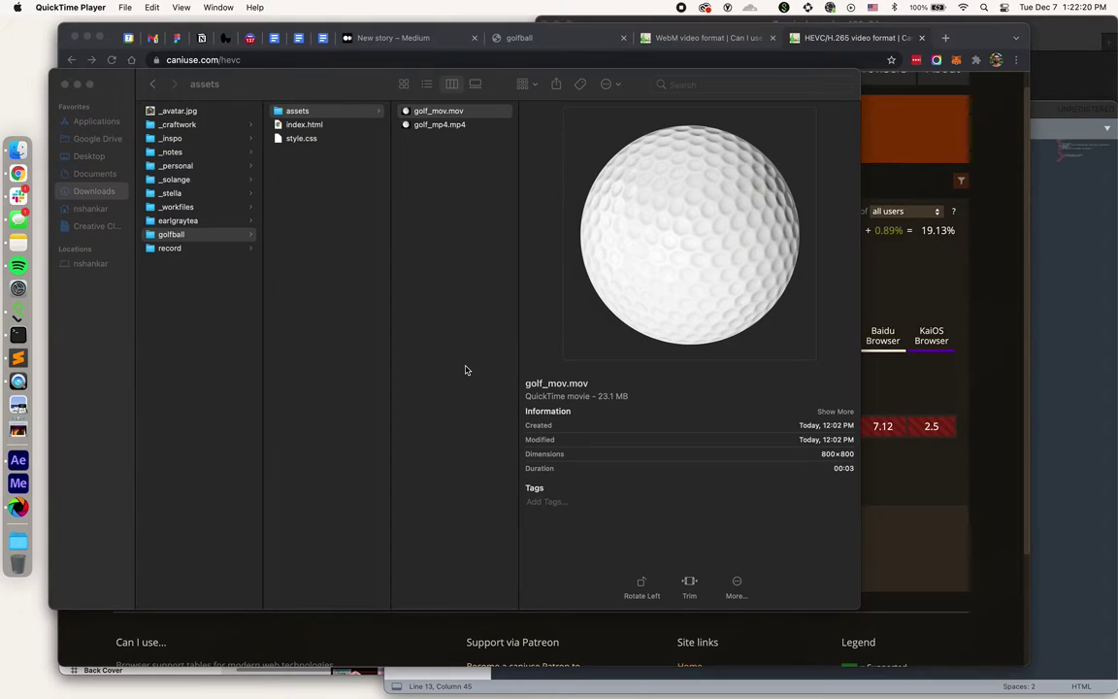
- Preview golf_mp4.mp4 in the assets folder, then show the golfball tab in Chrome
left_click(465, 370)
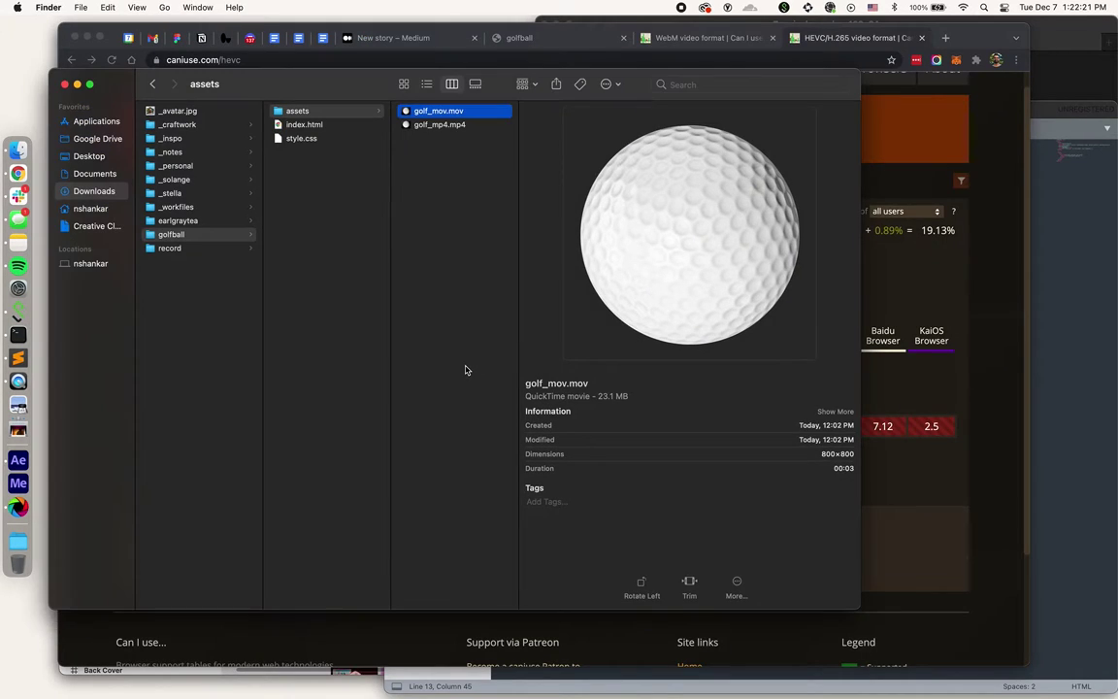
left_click(470, 126)
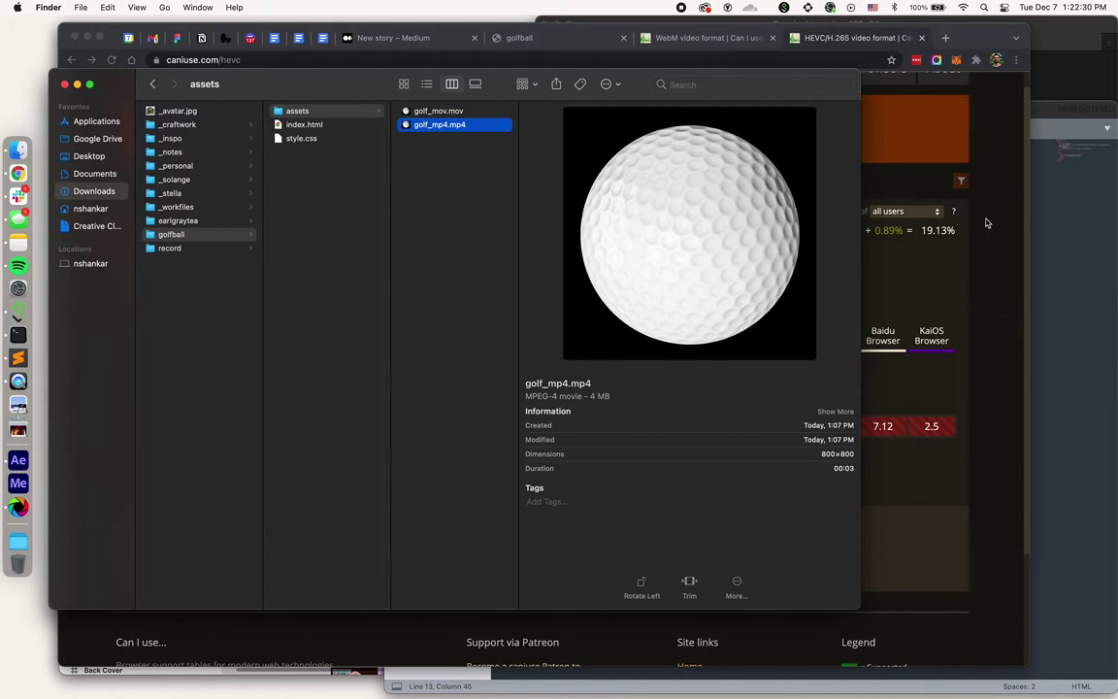
key("super+Tab")
left_click(573, 44)
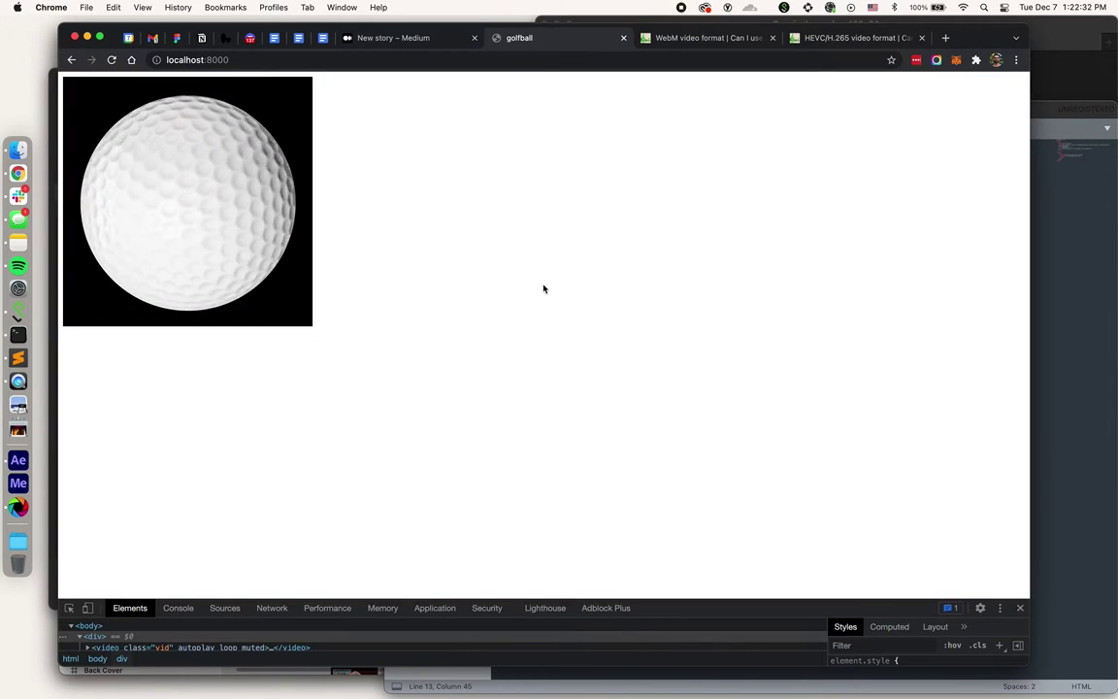
- Change line 13's video source in index.html from golf_mp4.mp4 to golf_mov.mov
key("super+Tab")
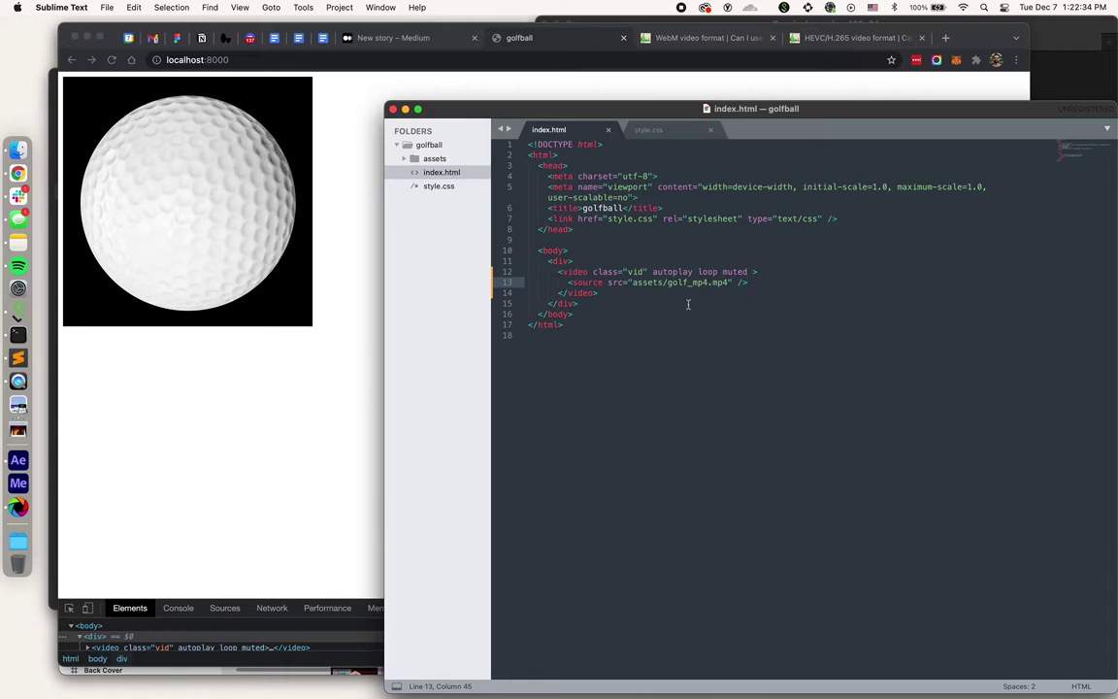
left_click_drag(567, 282, 756, 285)
left_click(755, 284)
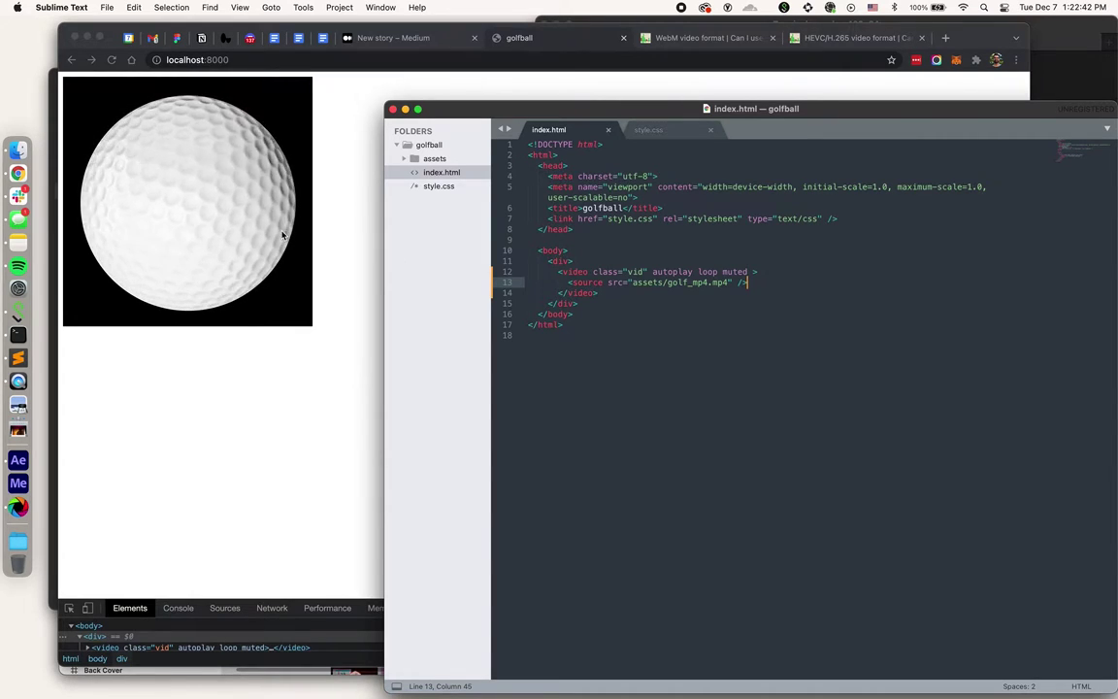
left_click(706, 282)
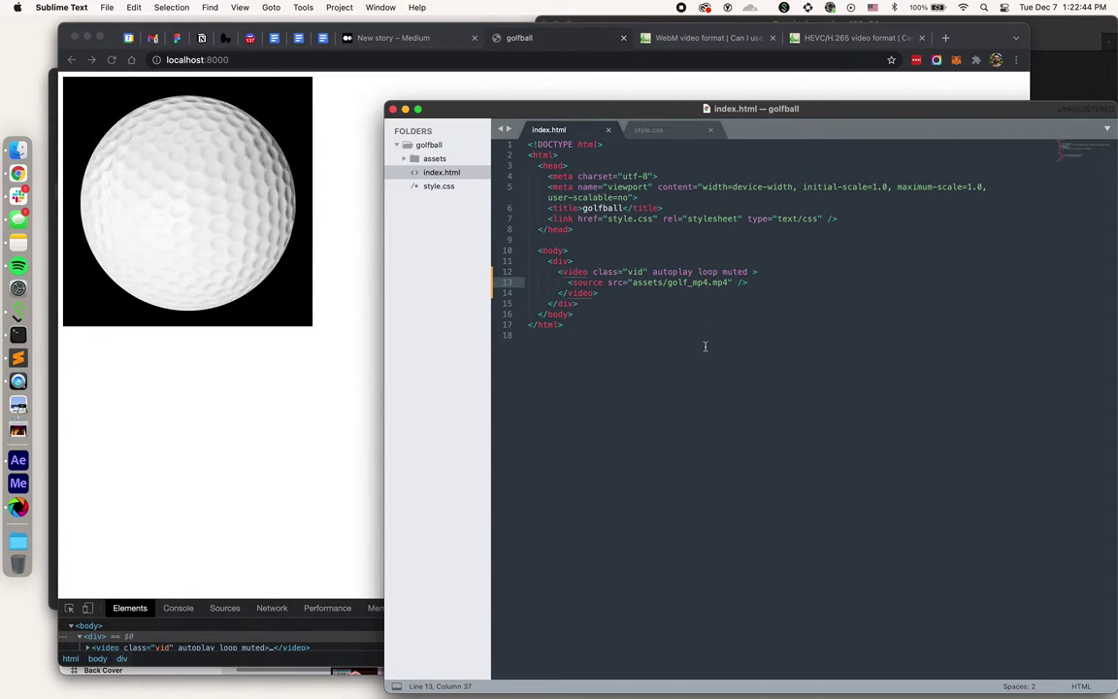
key("BackSpace")
key("BackSpace")
type("ov")
key("Right")
key("Right")
key("Right")
key("Right")
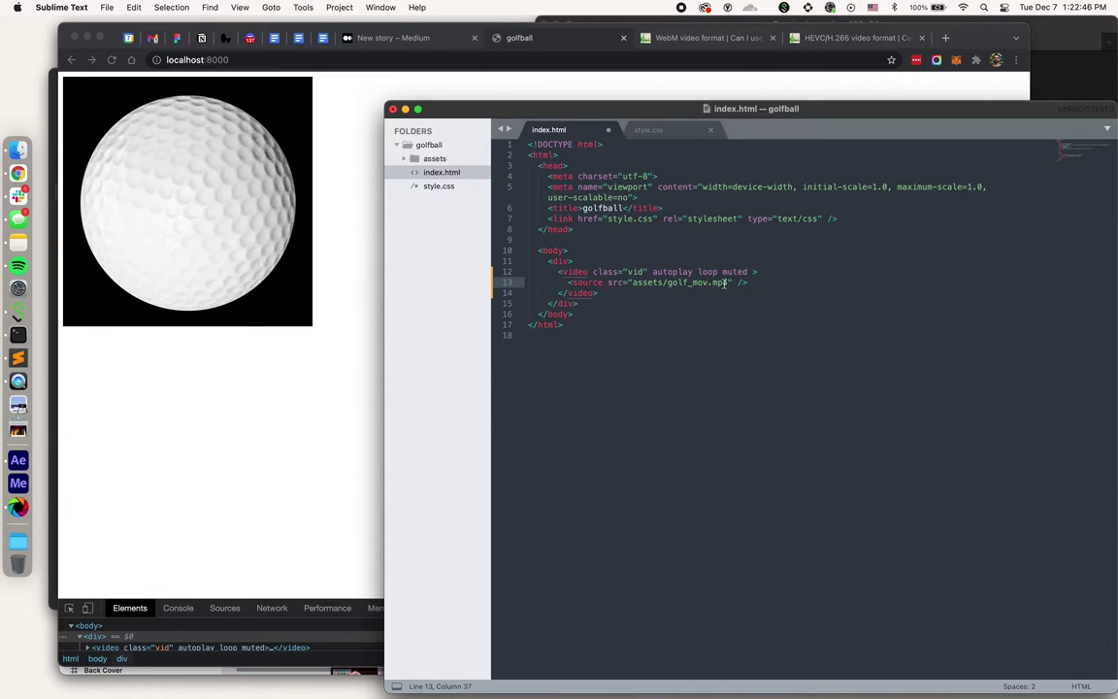
key("BackSpace")
key("BackSpace")
key("BackSpace")
type("mov")
- Save index.html and reload the golfball page in Chrome
left_click(668, 306)
key("super+s")
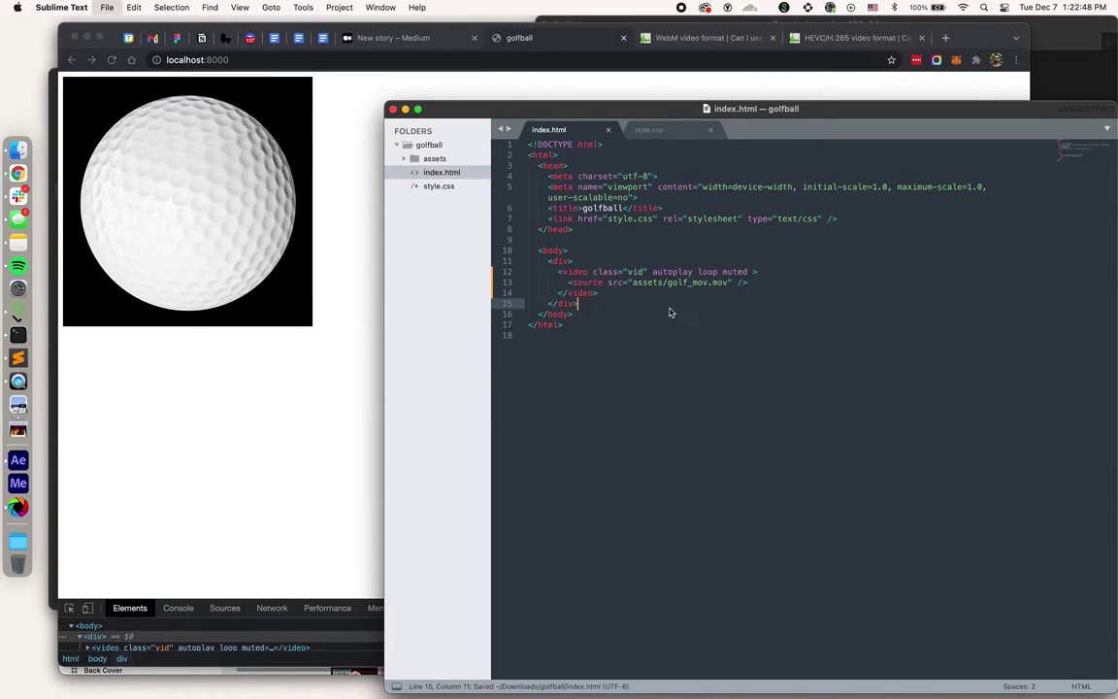
left_click(338, 424)
key("super+r")
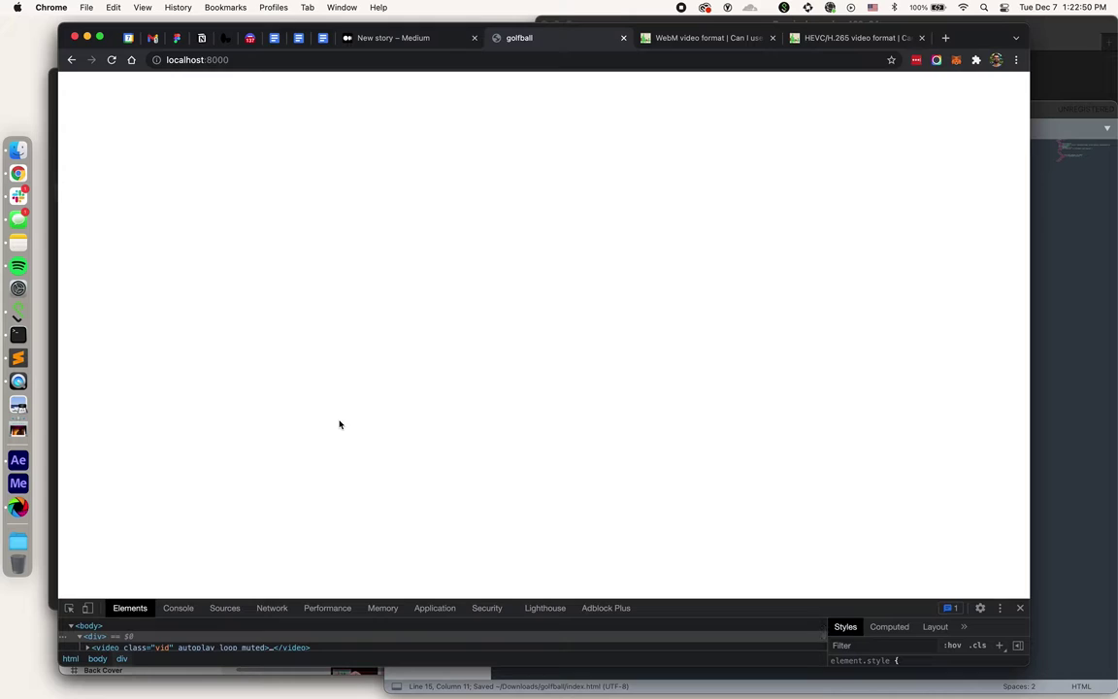
- Undo the source back to golf_mp4.mp4, save index.html and reload the page
left_click(1041, 324)
key("super+z")
key("super+z")
key("super+z")
key("super+z")
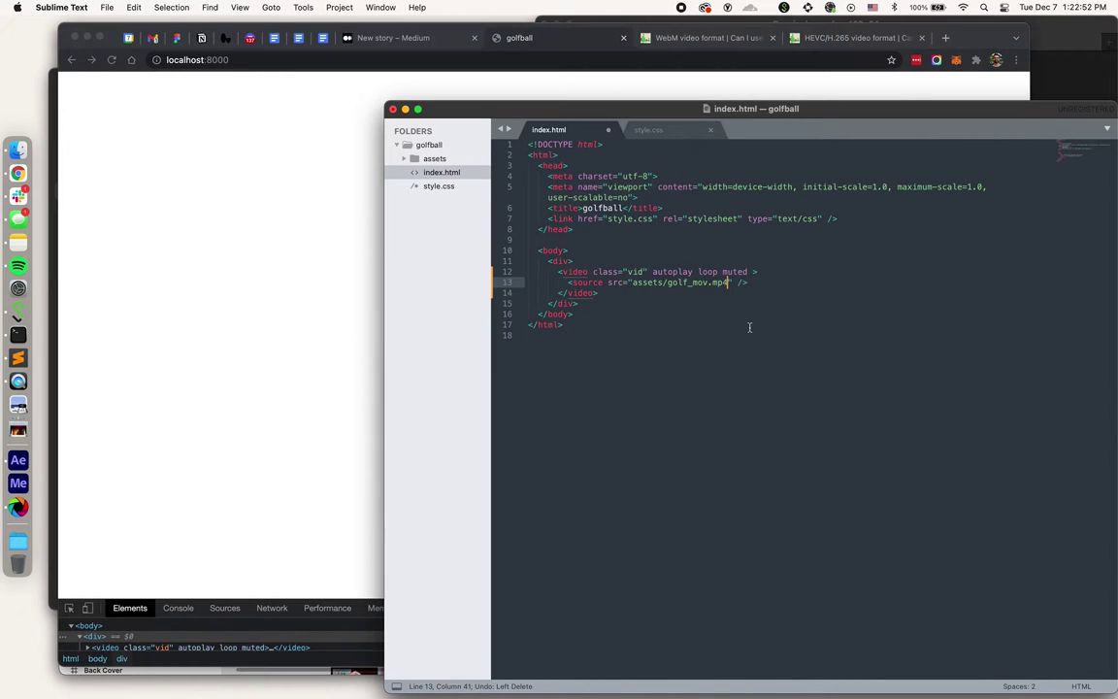
left_click(640, 327)
key("super+s")
left_click(294, 270)
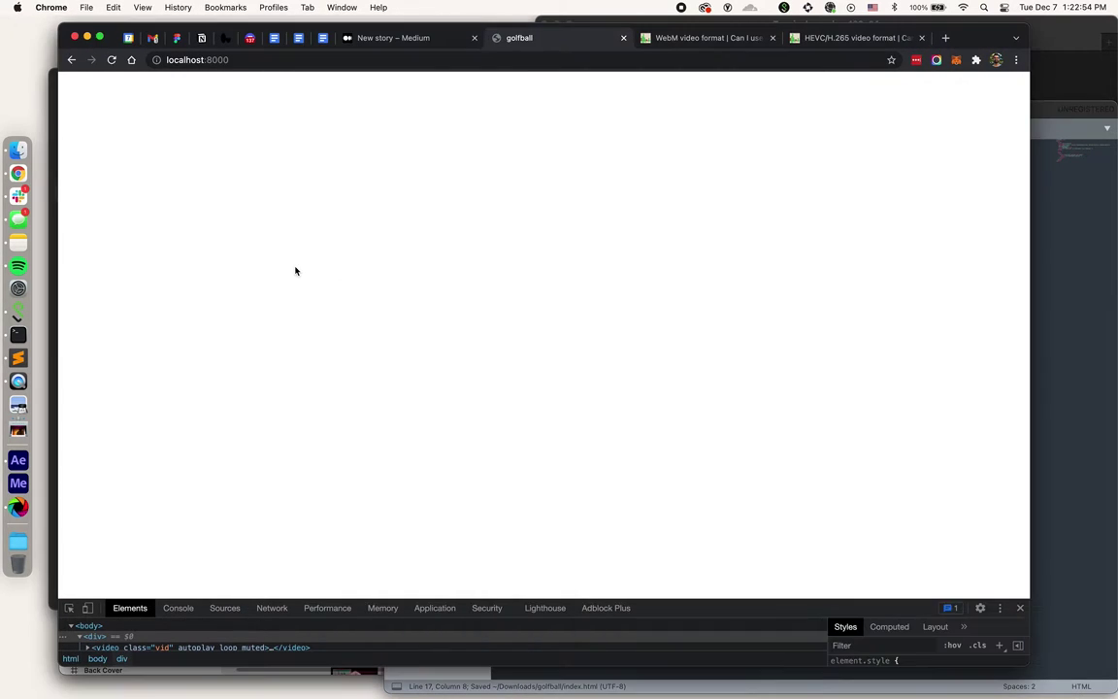
key("super+r")
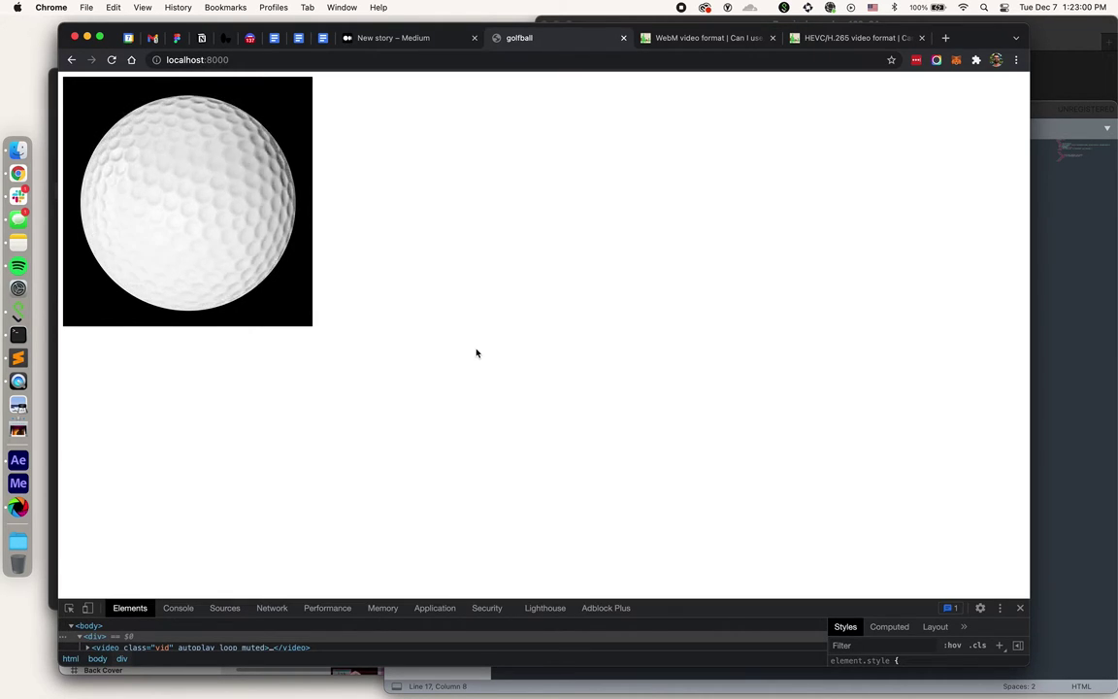
- Check the Can I use browser support tables for WebM and HEVC video
left_click(659, 38)
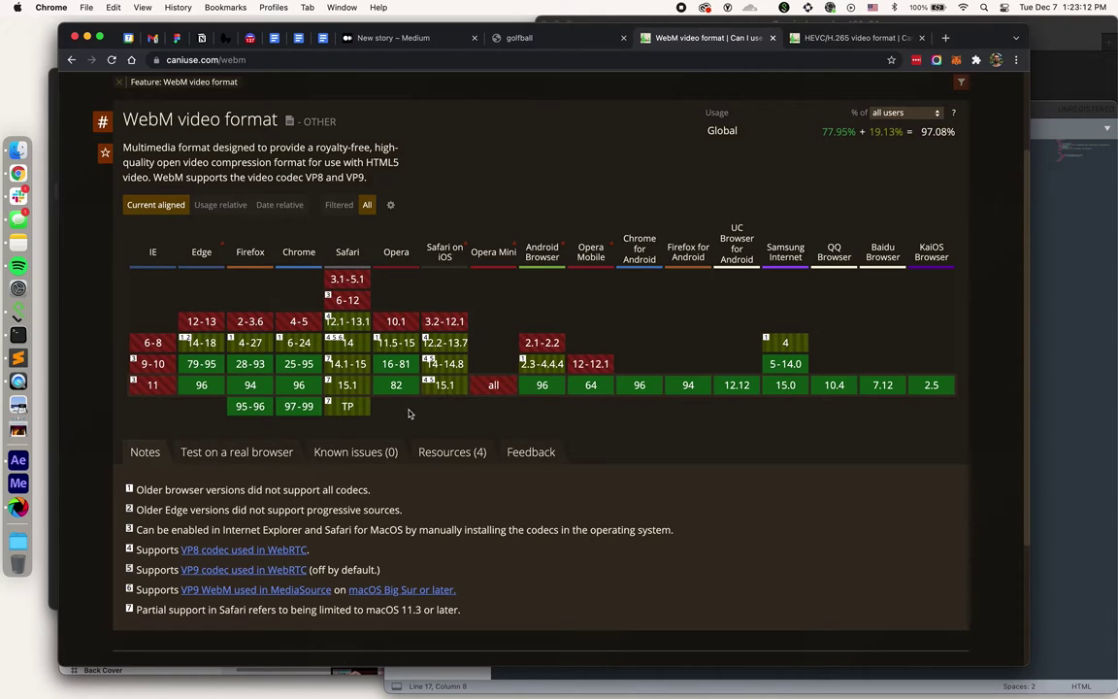
mouse_move(270, 415)
left_click(791, 36)
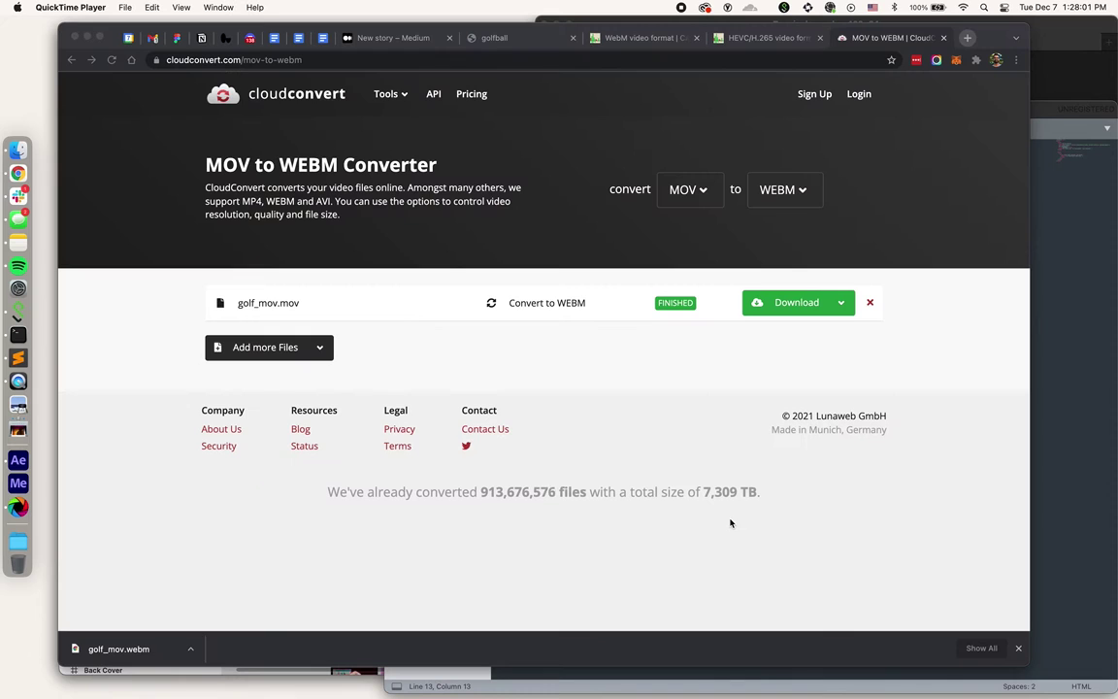
left_click(766, 526)
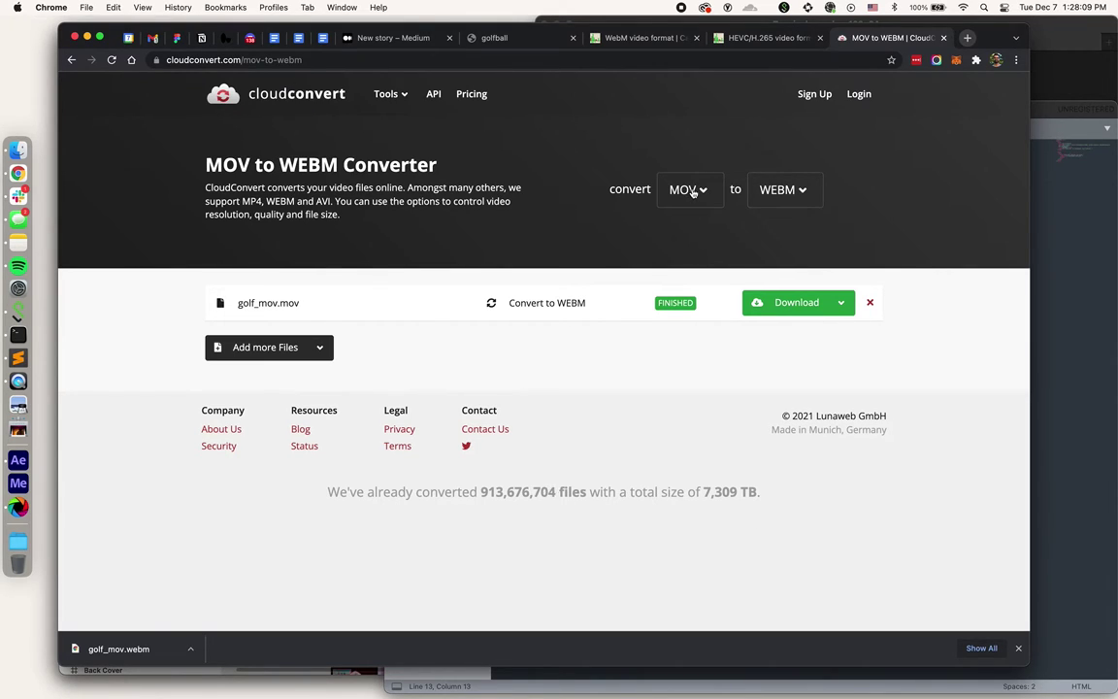
left_click(494, 38)
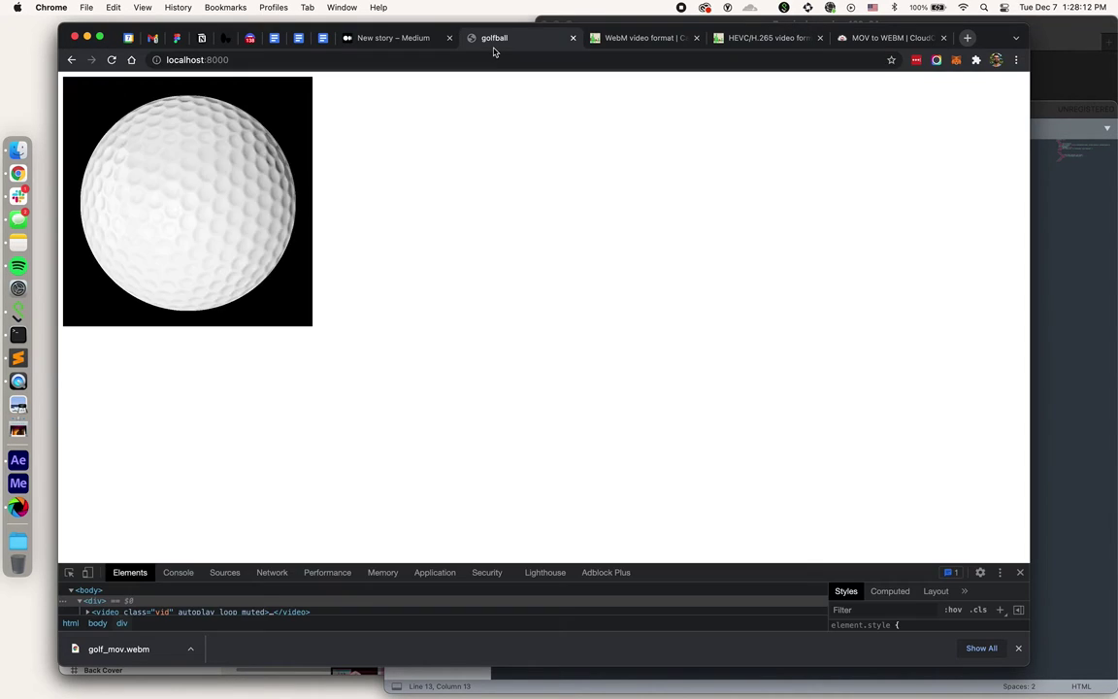
key("super+r")
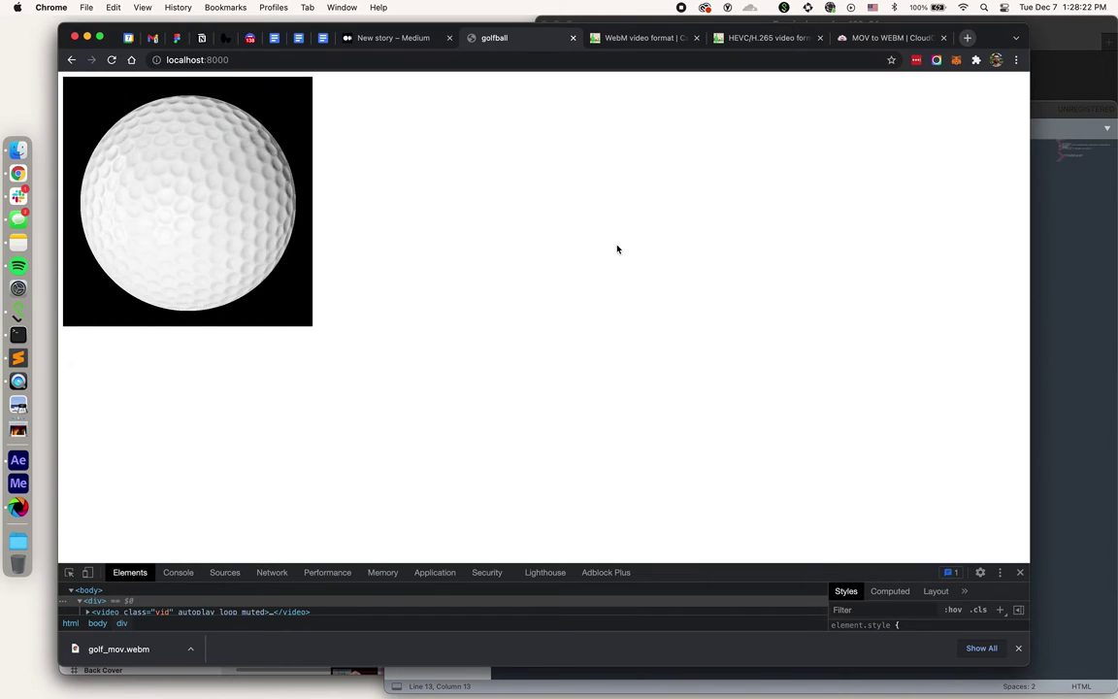
key("super+9")
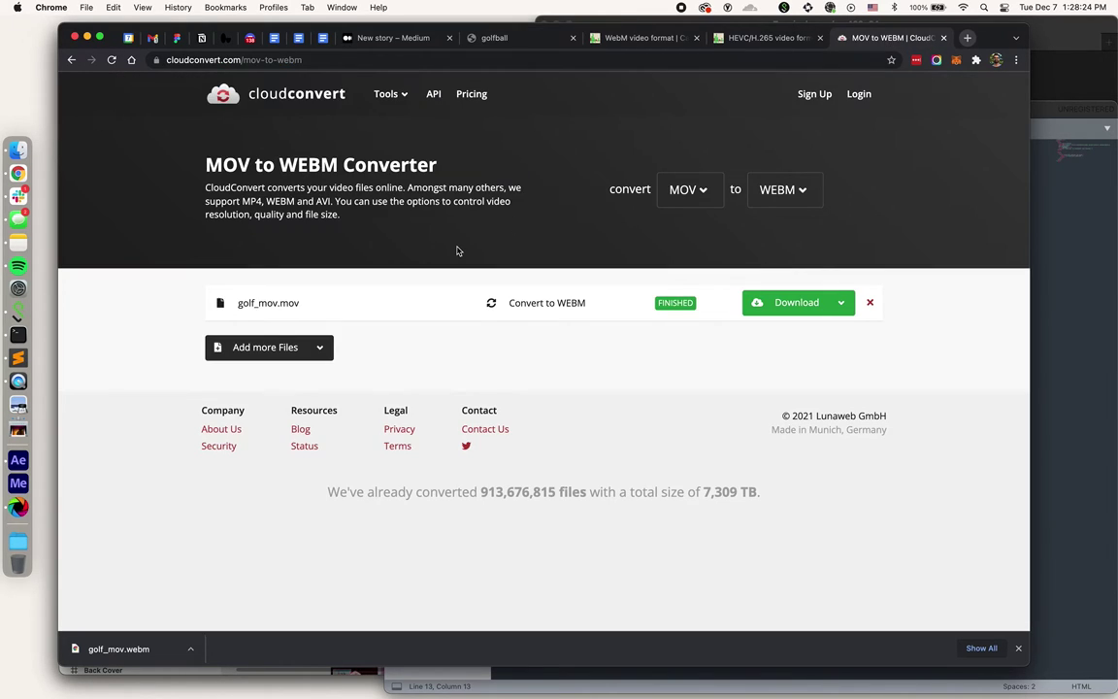
- Encode golf_mov.mov as VP9 WebM with alpha in Shutter Encoder, then view the golfball page
left_click(19, 505)
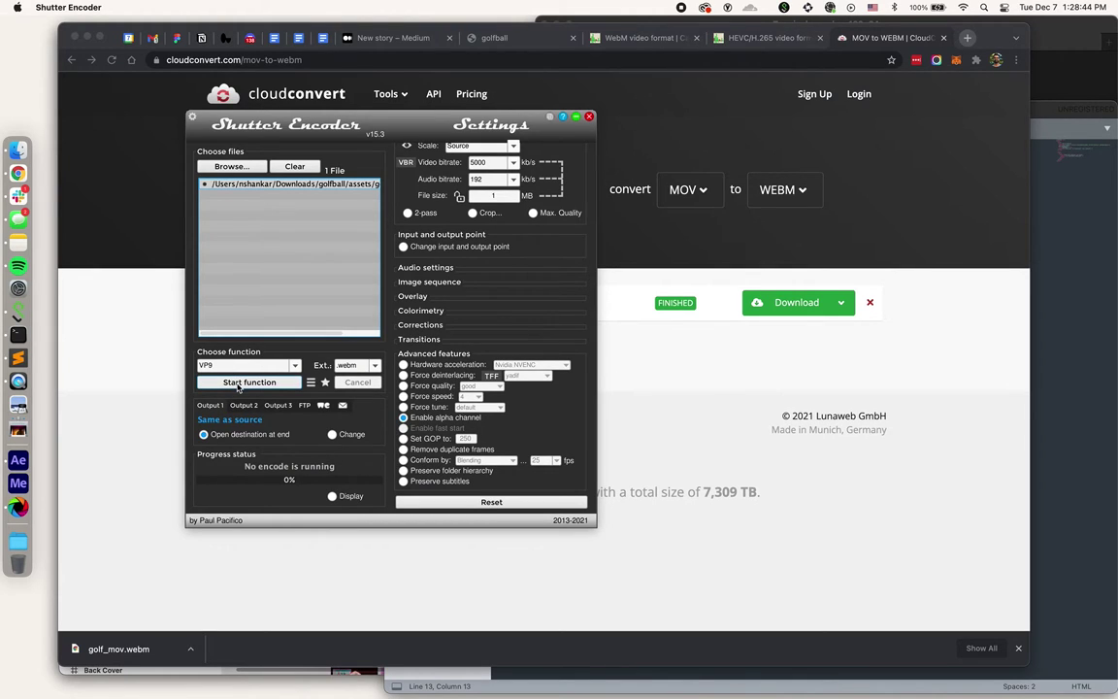
left_click(238, 384)
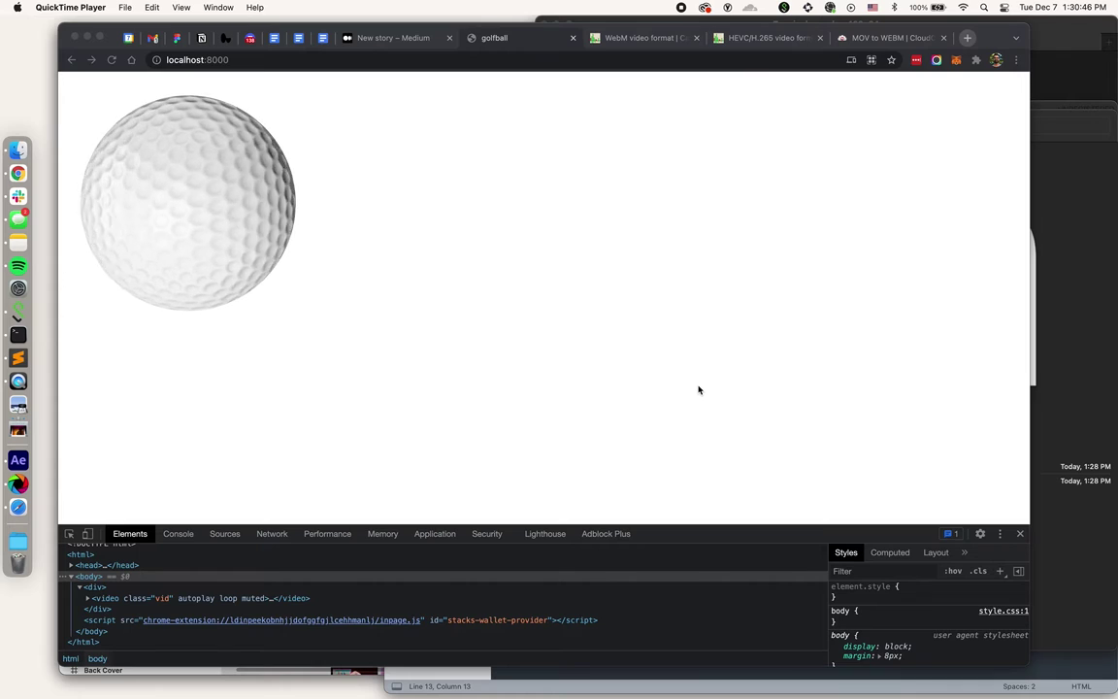
left_click(699, 389)
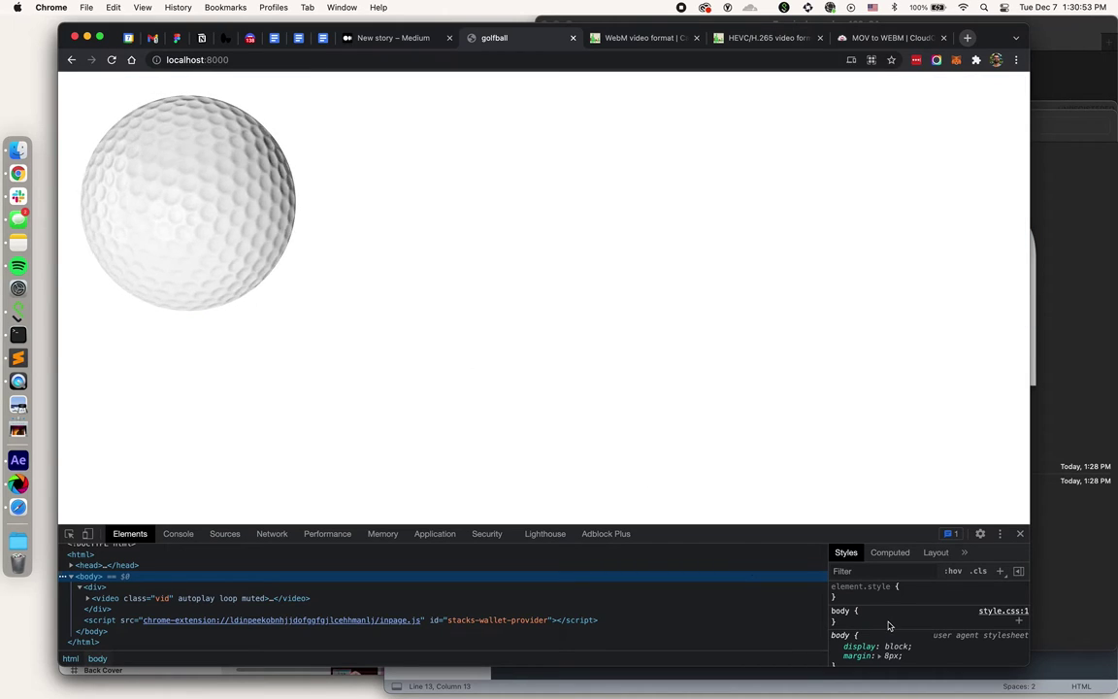
- Add background: red to the body rule in DevTools, then open the page in Safari
left_click(923, 629)
type("background")
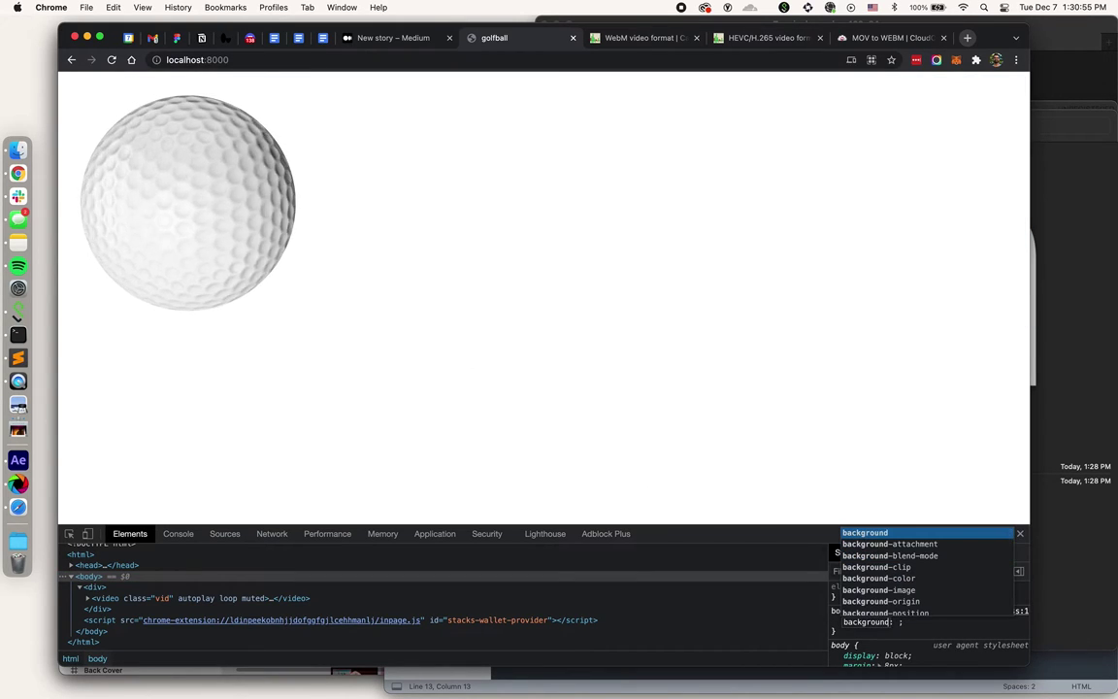
key("Tab")
type("red")
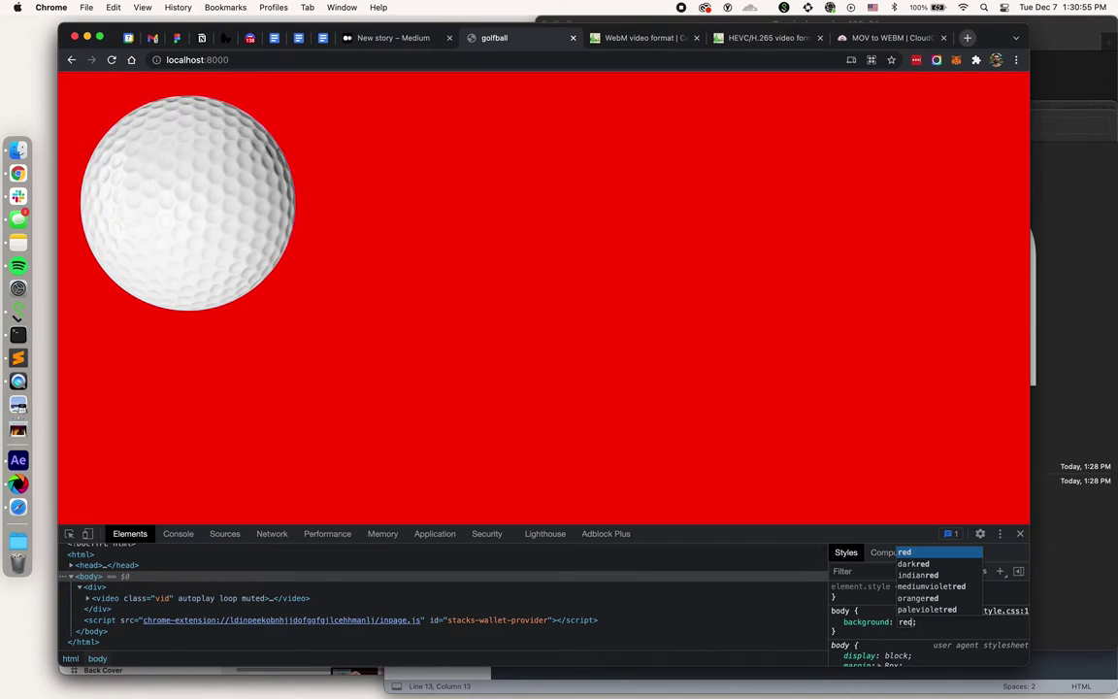
left_click(21, 508)
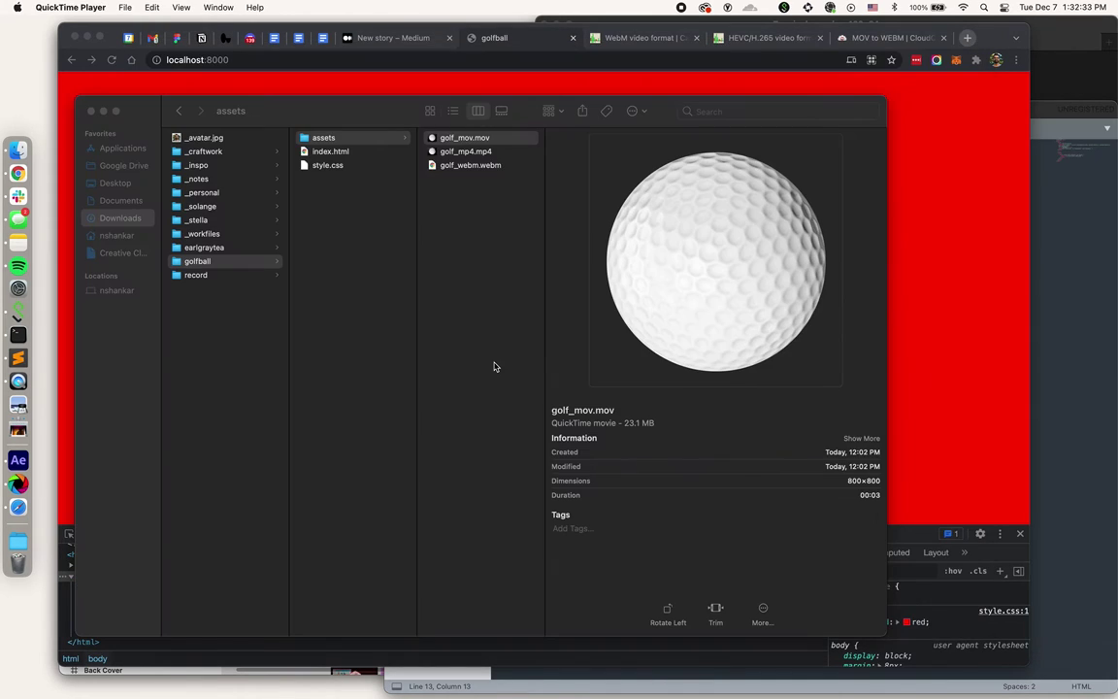
- Encode golf_mov.mov with the HEVC 1080p setting and Preserve Transparency checked
left_click(400, 227)
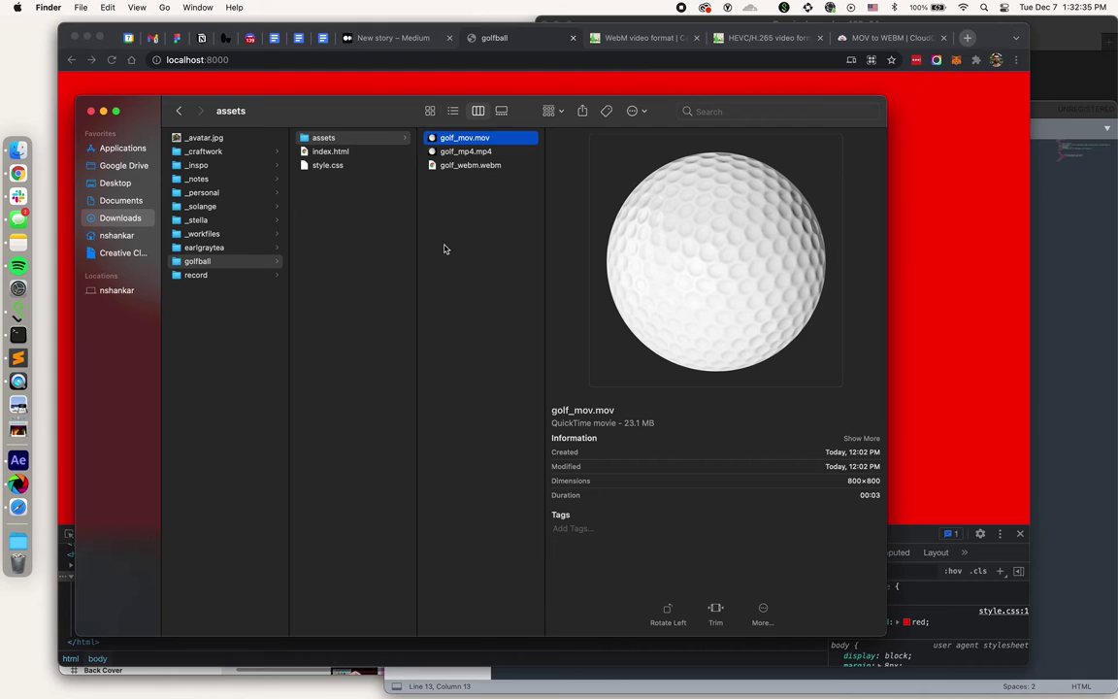
right_click(462, 143)
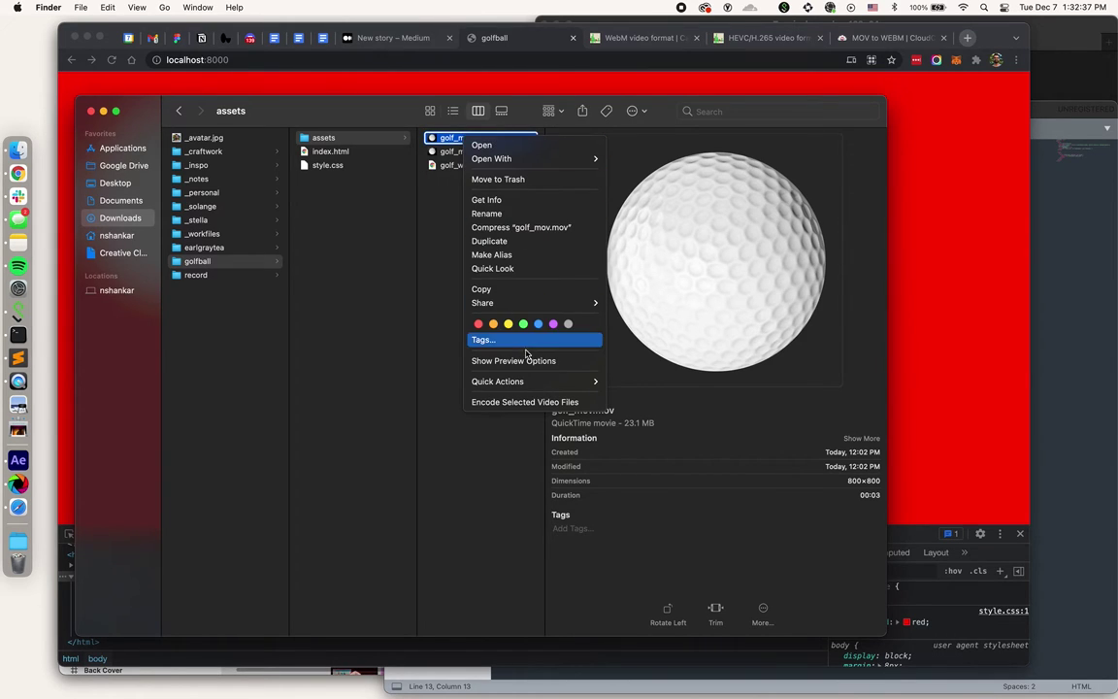
left_click(532, 403)
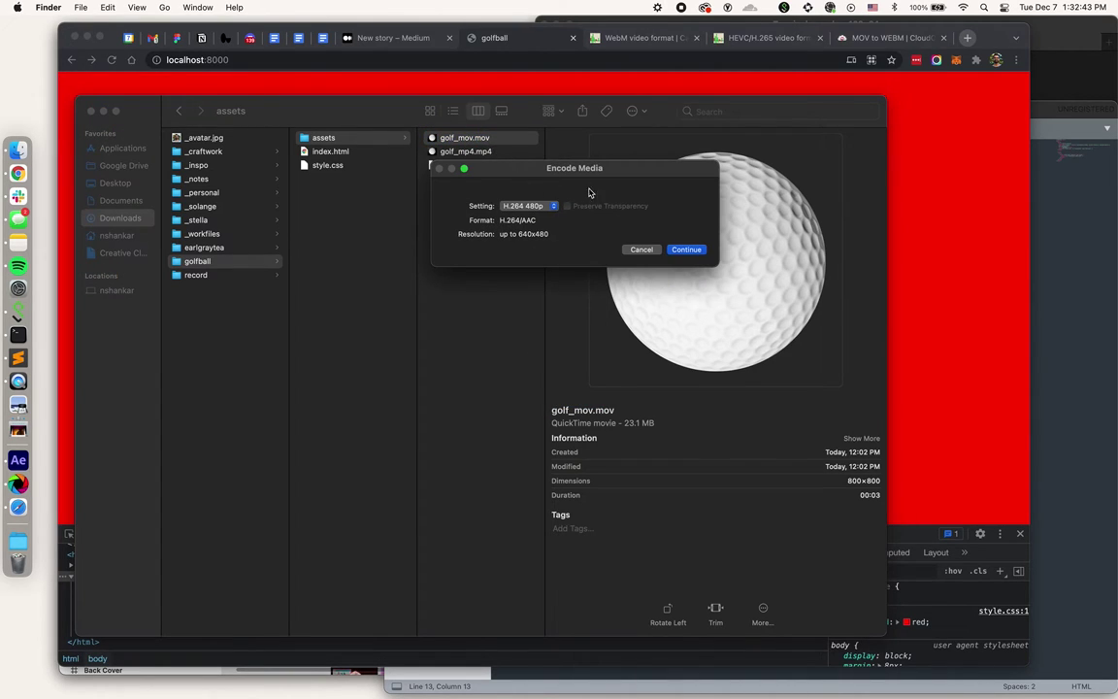
left_click(543, 208)
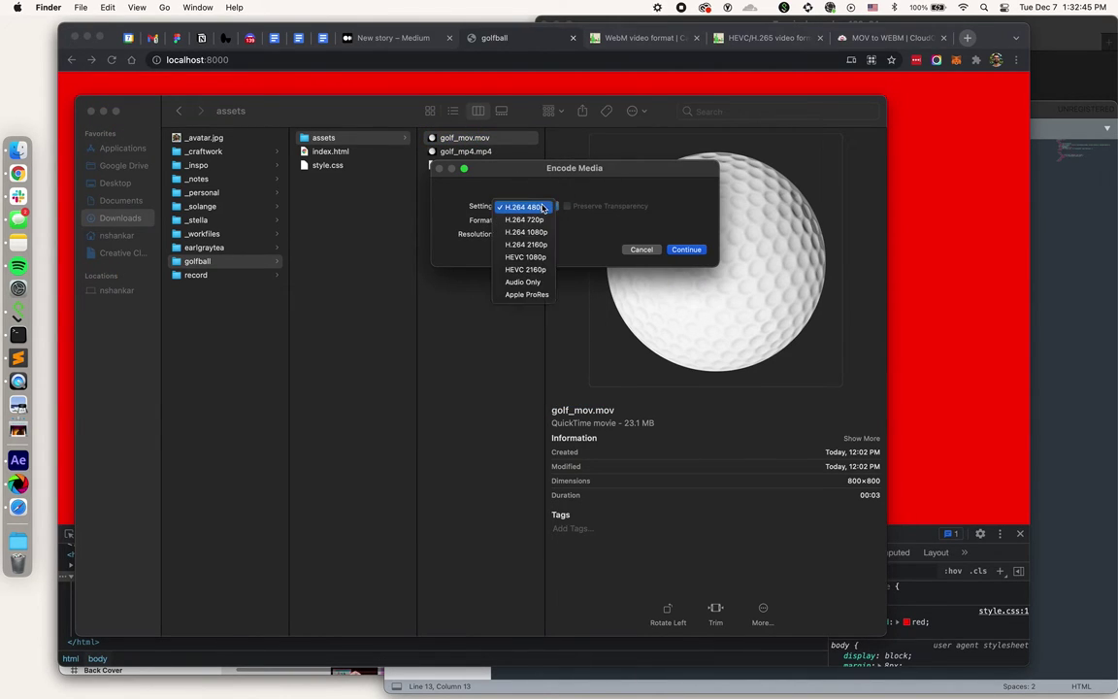
left_click(545, 261)
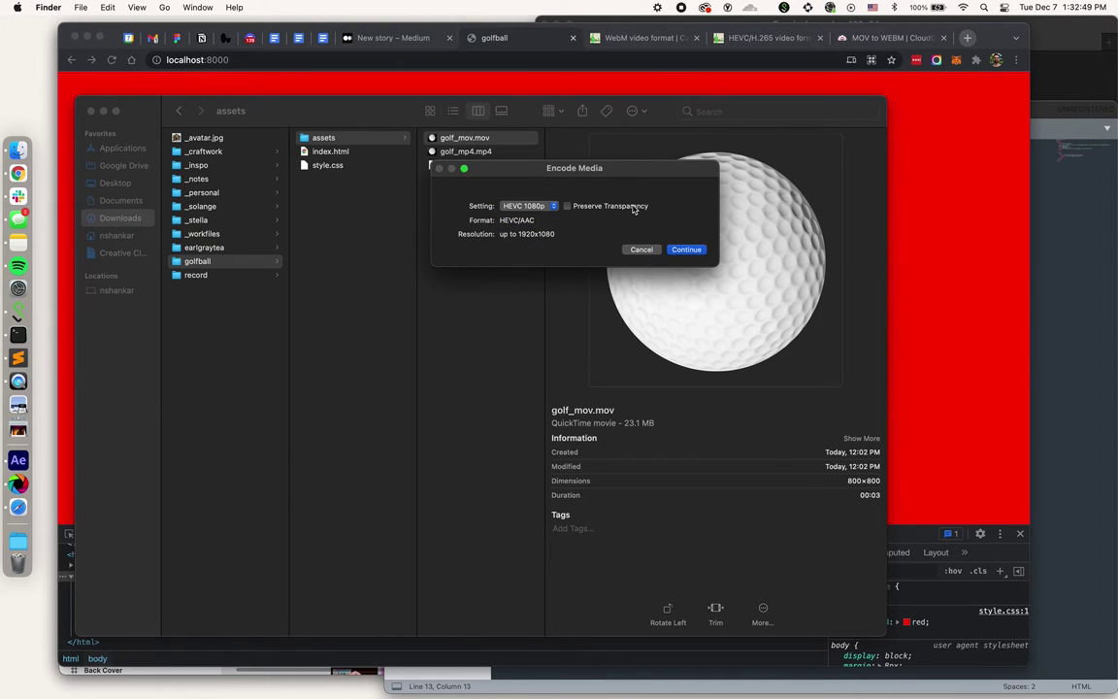
left_click(567, 206)
left_click(679, 249)
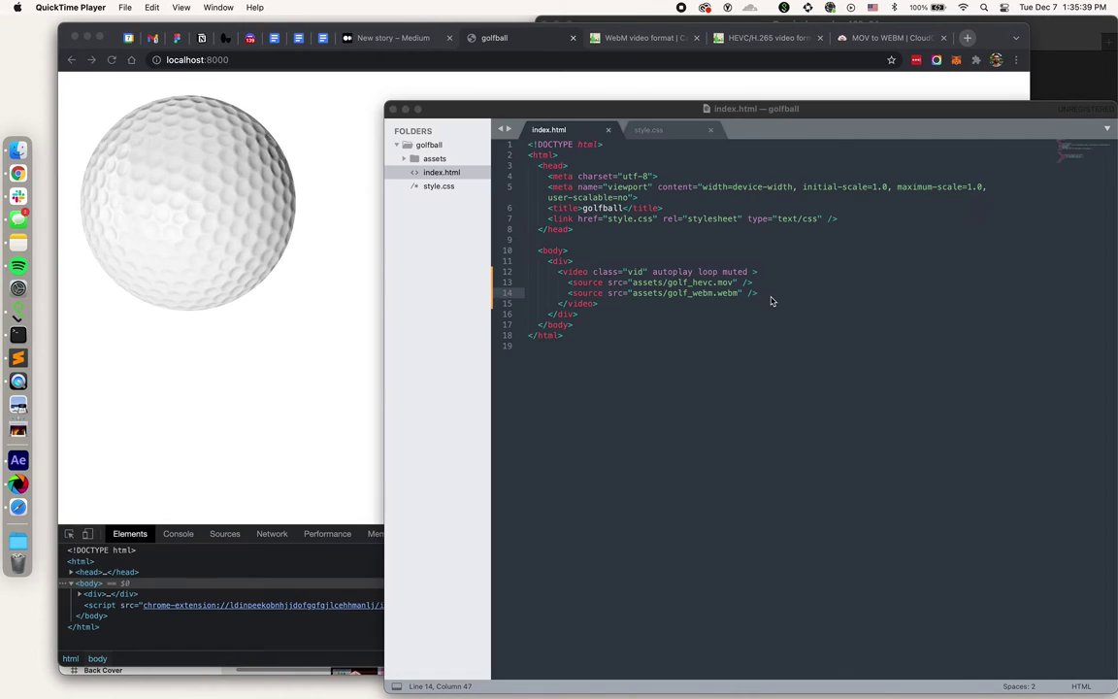
- Review the golf_hevc.mov and WebM <source> lines on lines 13-14 of index.html
left_click(783, 296)
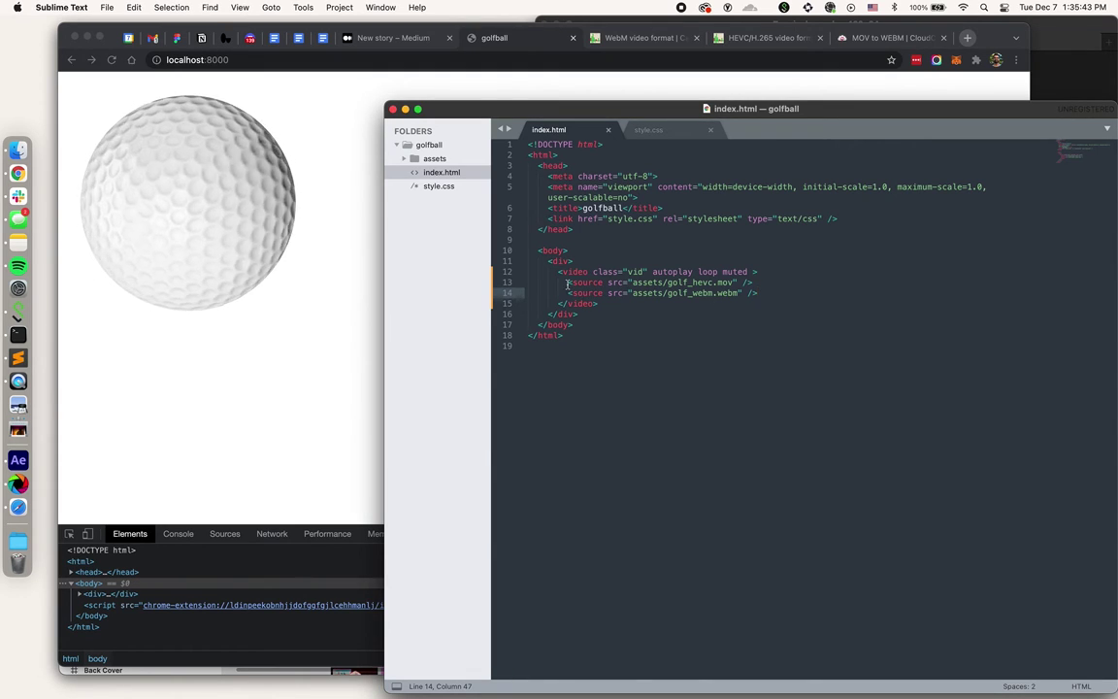
left_click_drag(569, 282, 792, 283)
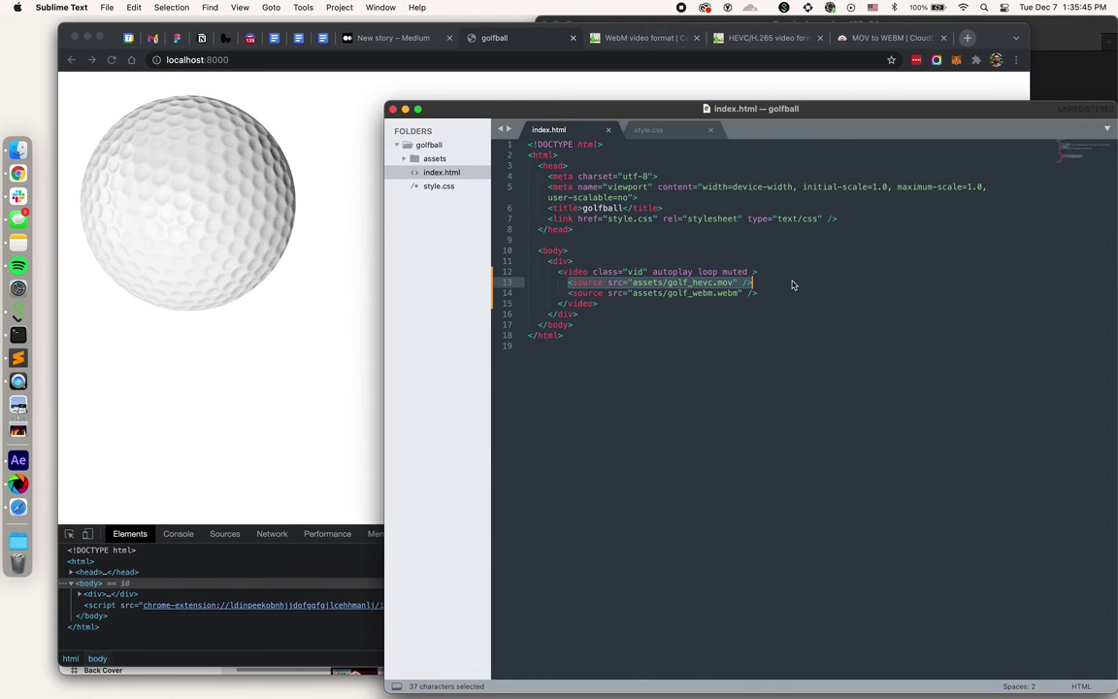
left_click(610, 304)
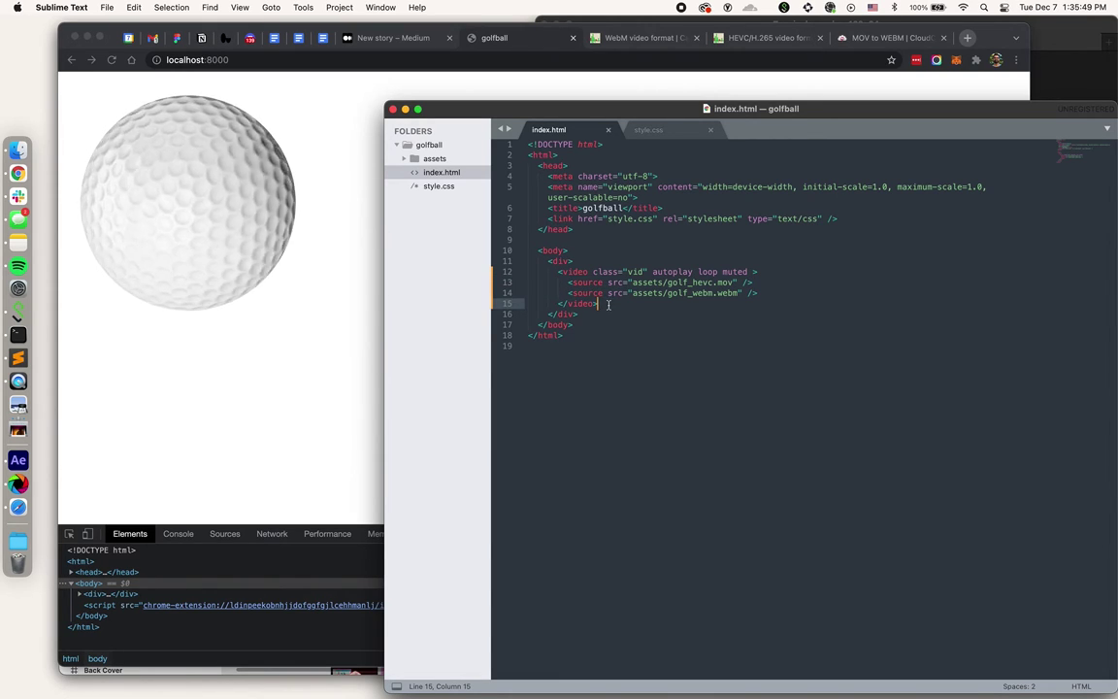
left_click(778, 282)
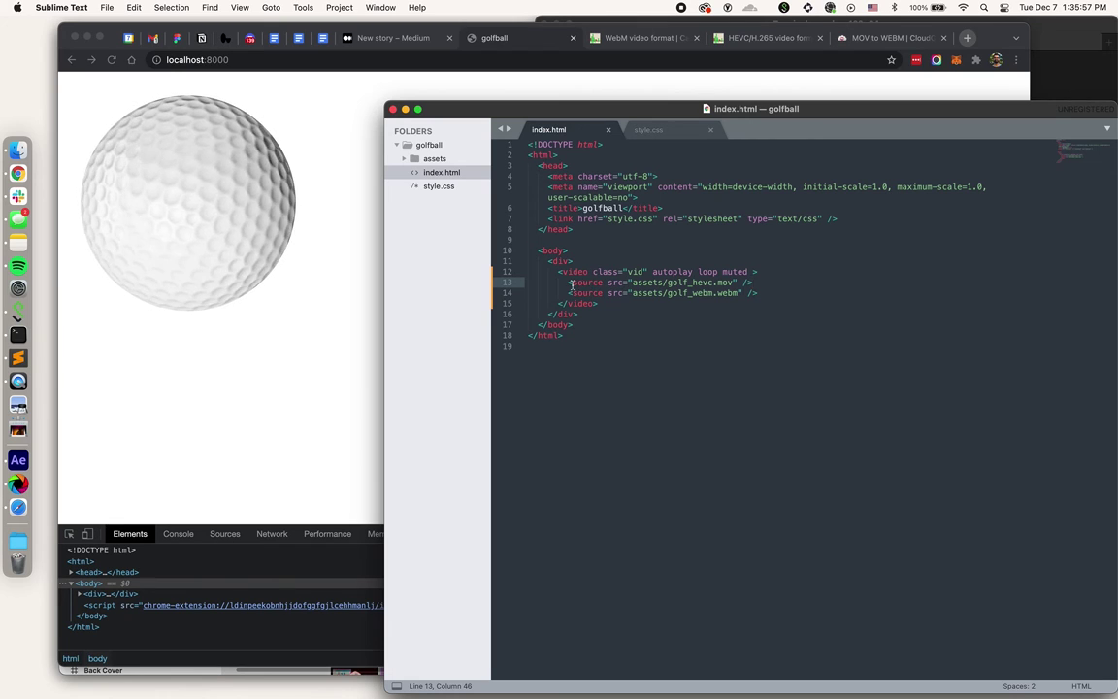
left_click(715, 282)
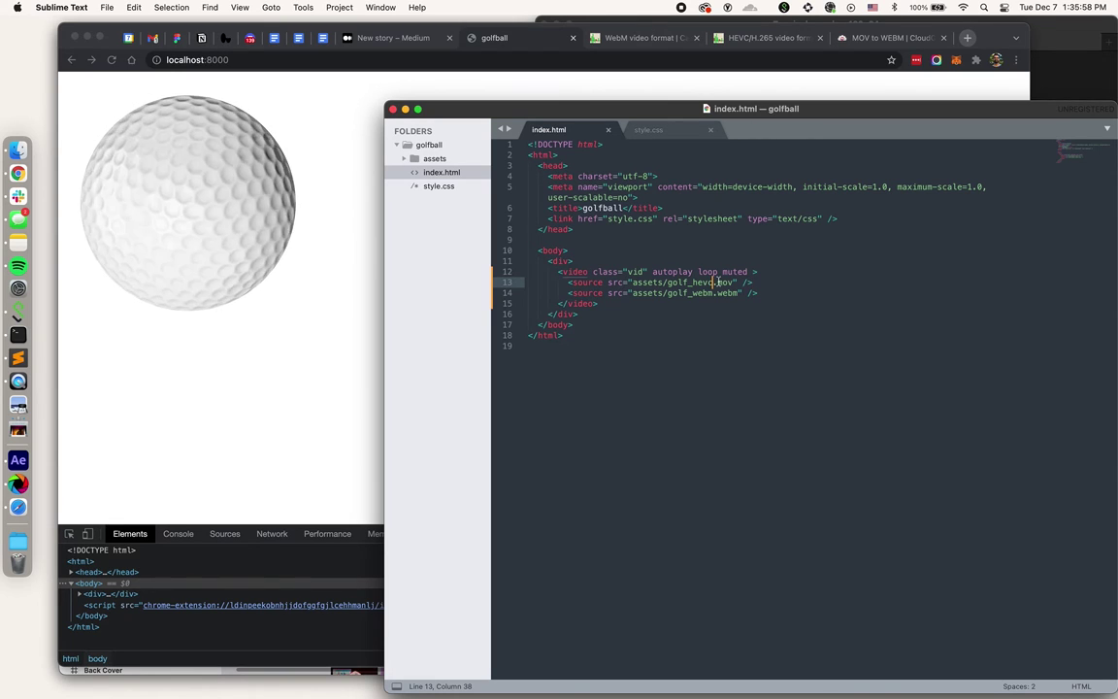
left_click(767, 293)
left_click(766, 284)
- Reload the golfball page in Chrome, then in Safari, to test video playback
left_click(287, 355)
left_click(112, 59)
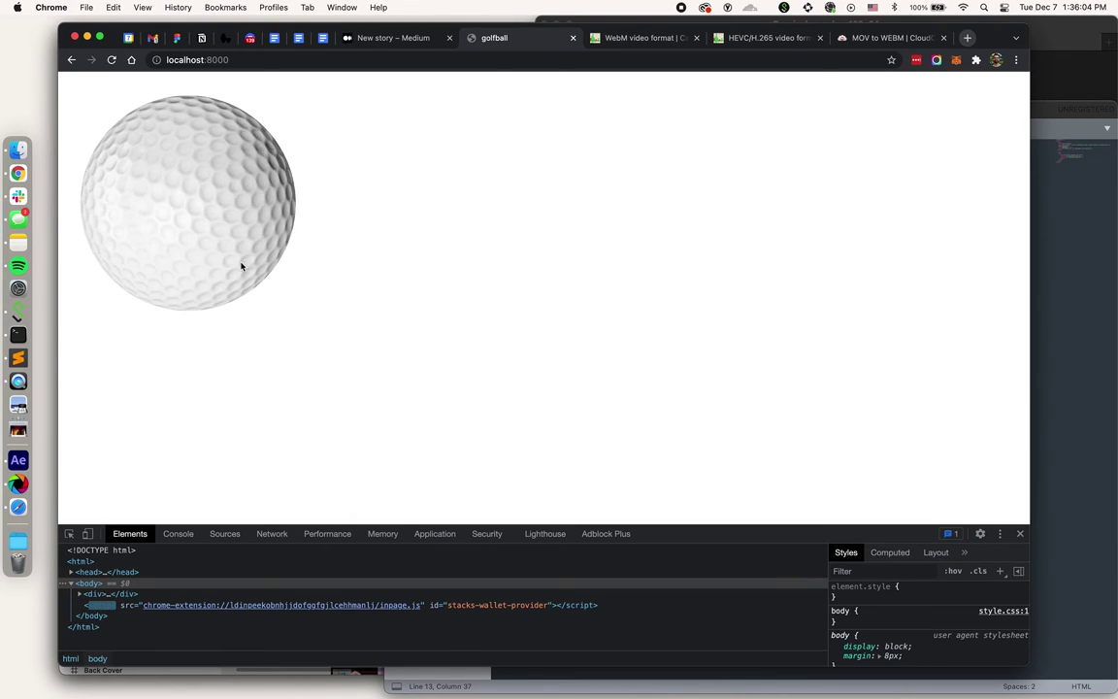
left_click(17, 506)
key("super+r")
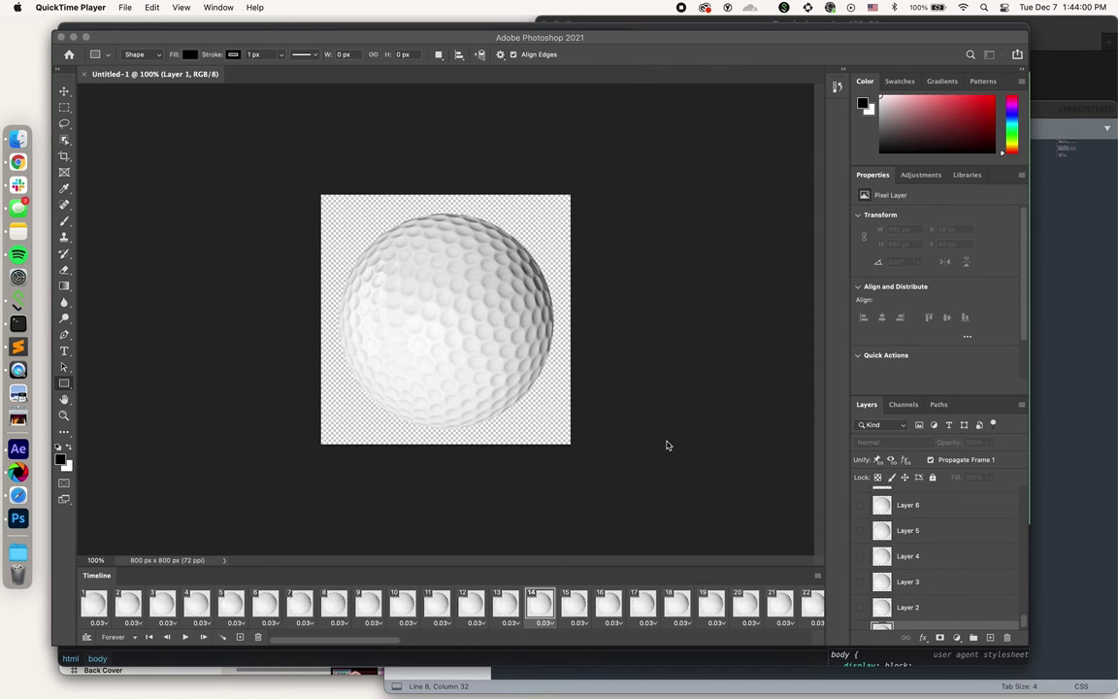
- Bring the 800 x 800 px golf ball animation document forward in Photoshop
left_click(667, 446)
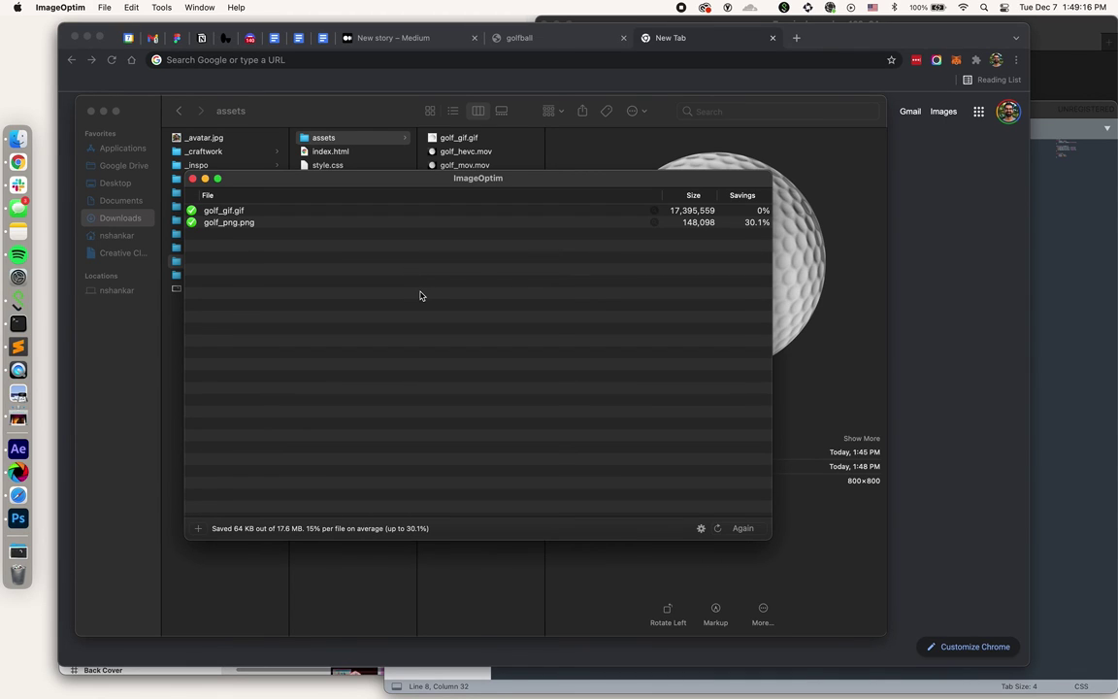
- Preview golf_gif.gif, golf_hevc.mov, golf_mov.mov, golf_mp4.mp4 and golf_png.png in the assets folder, then deselect
left_click(824, 255)
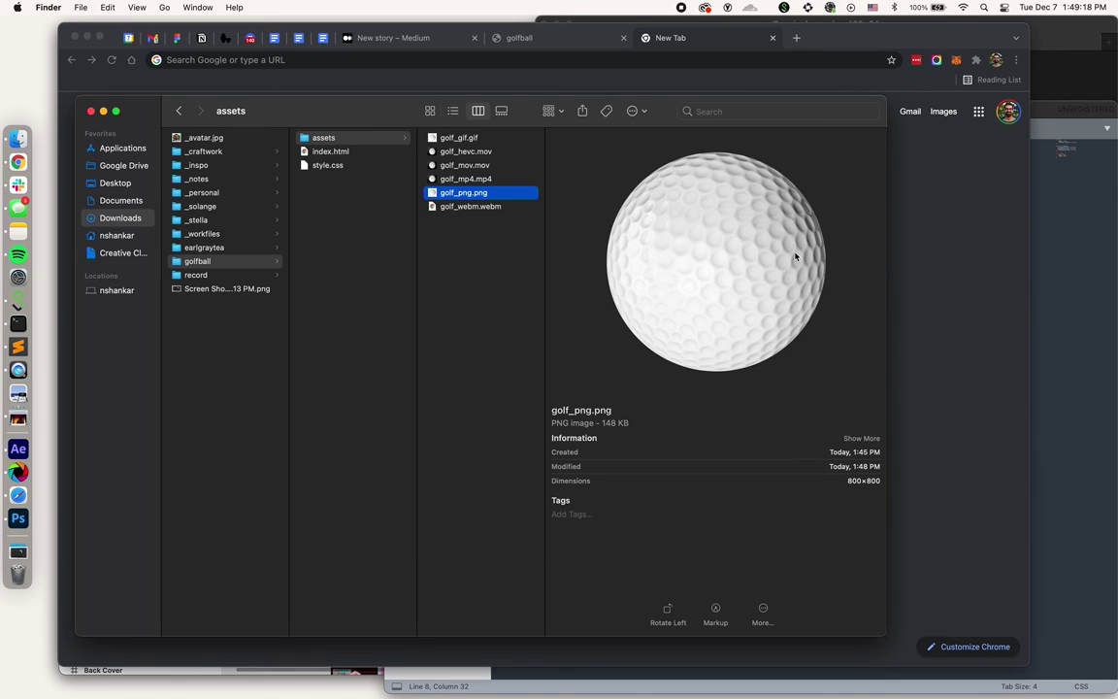
left_click(528, 144)
left_click(504, 139)
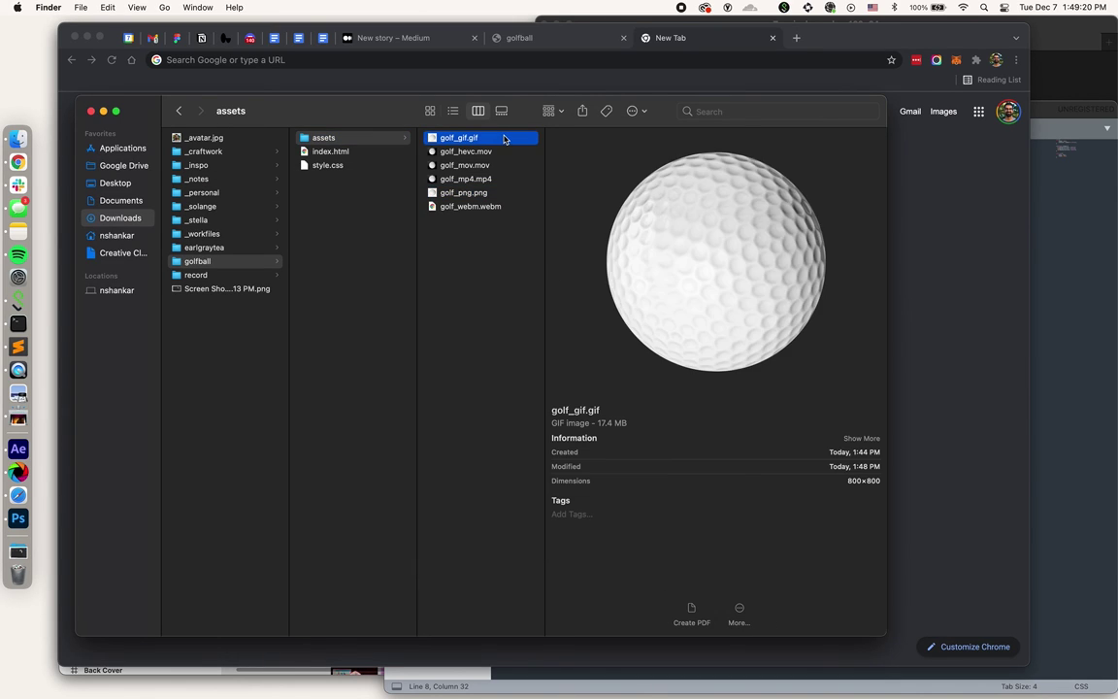
key("Down")
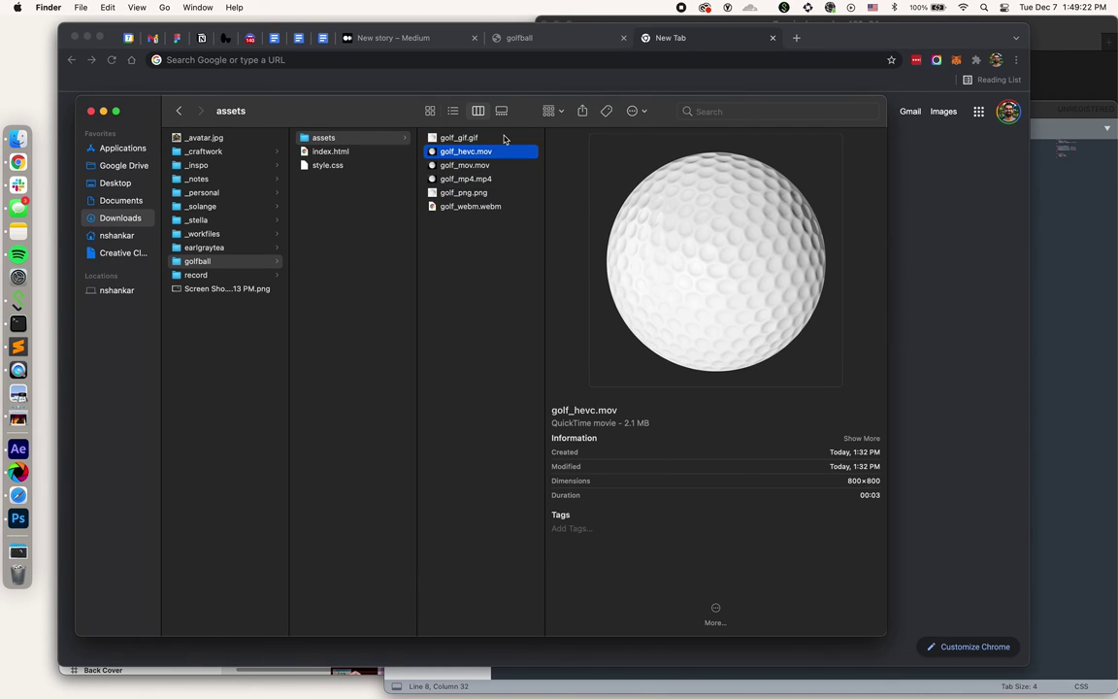
key("Down")
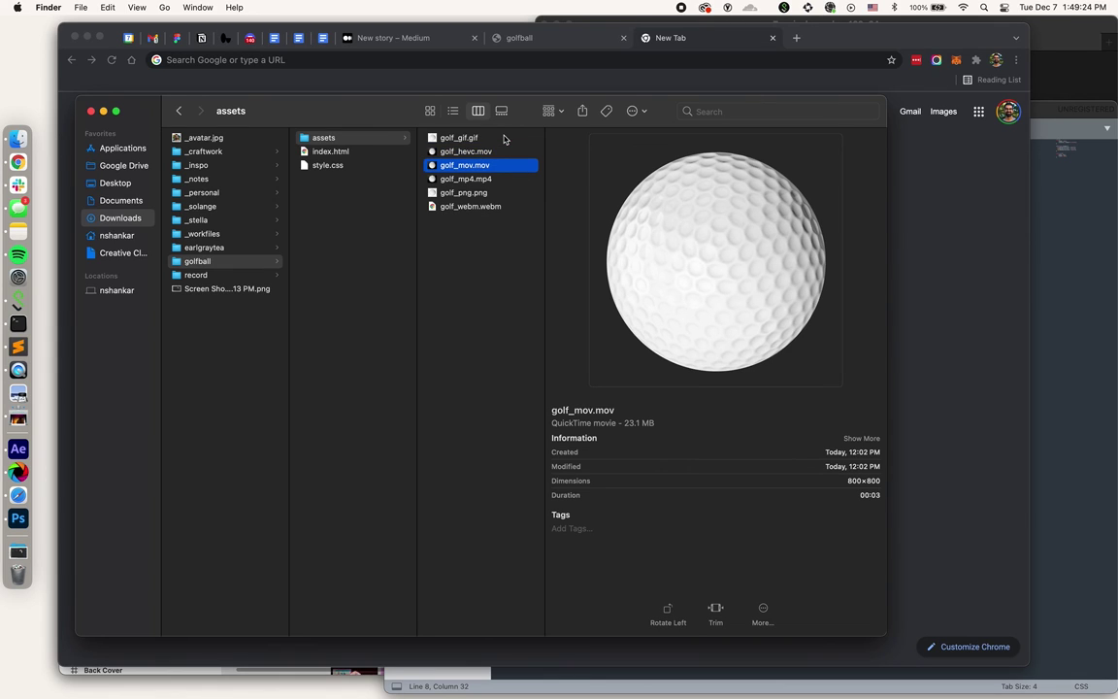
key("Down")
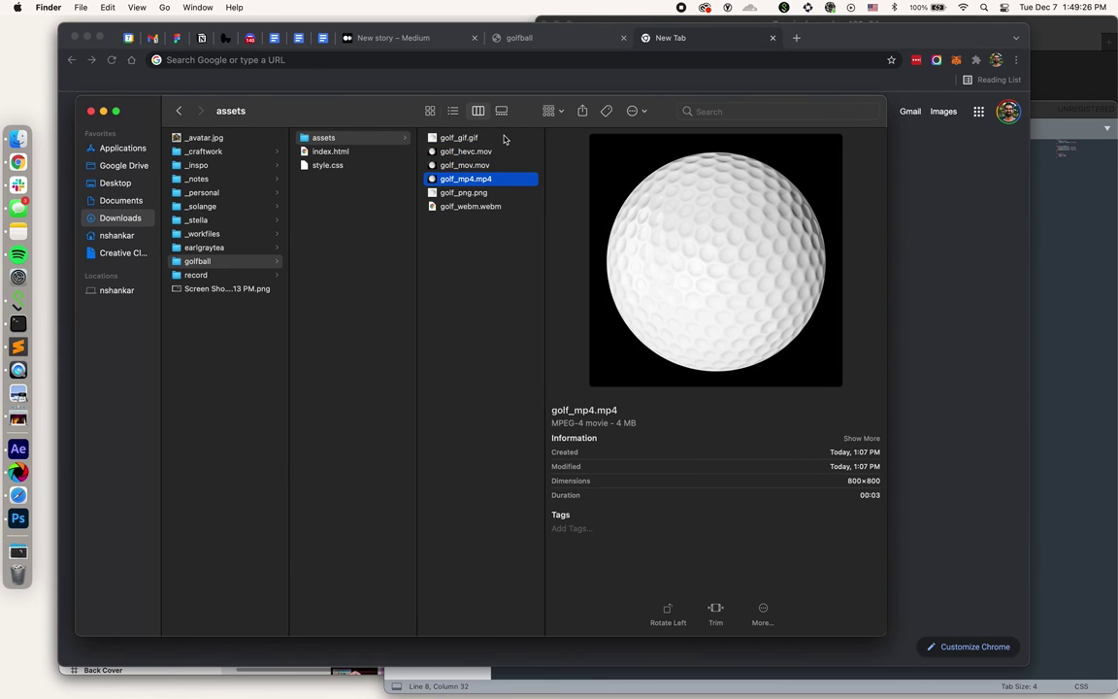
key("Down")
key("Down")
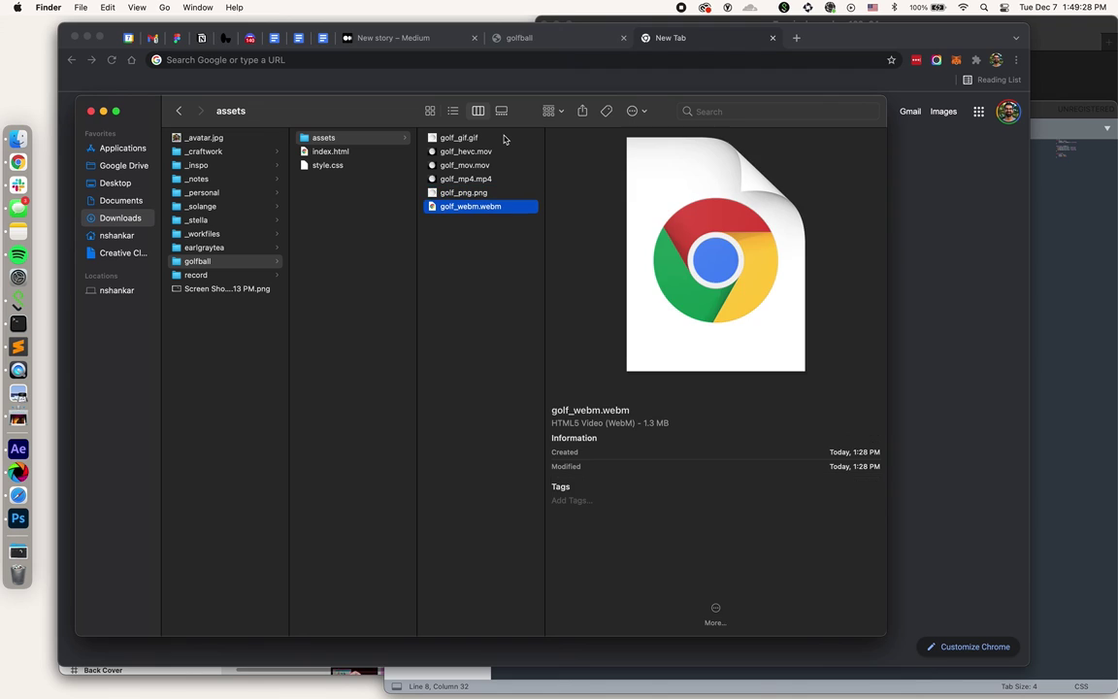
left_click(493, 266)
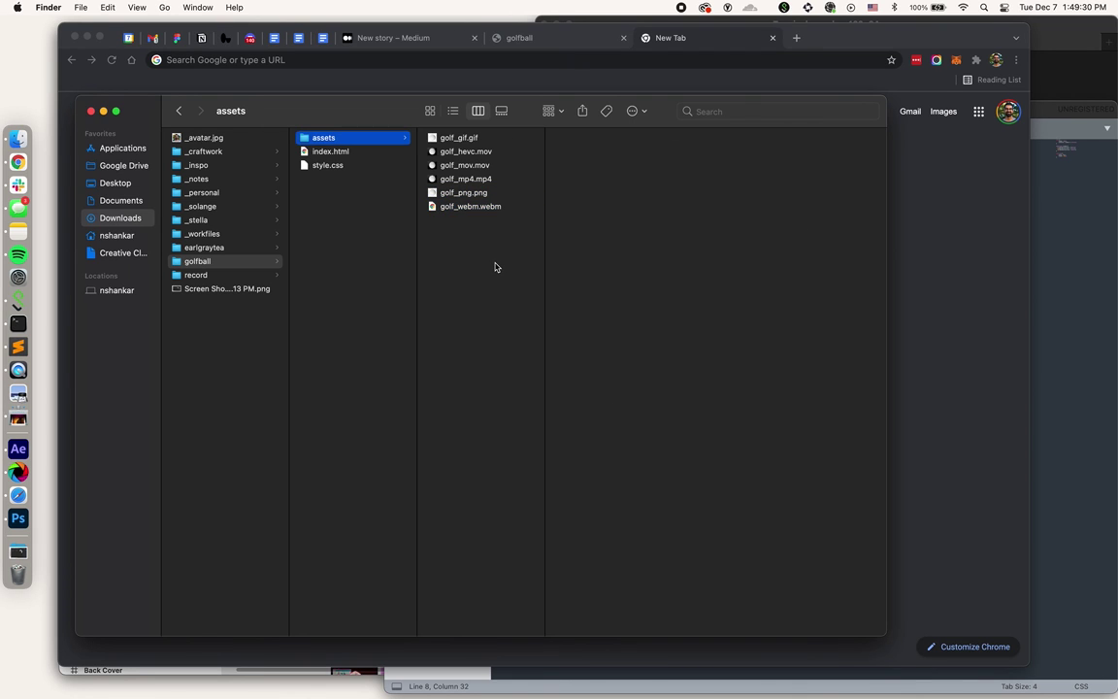